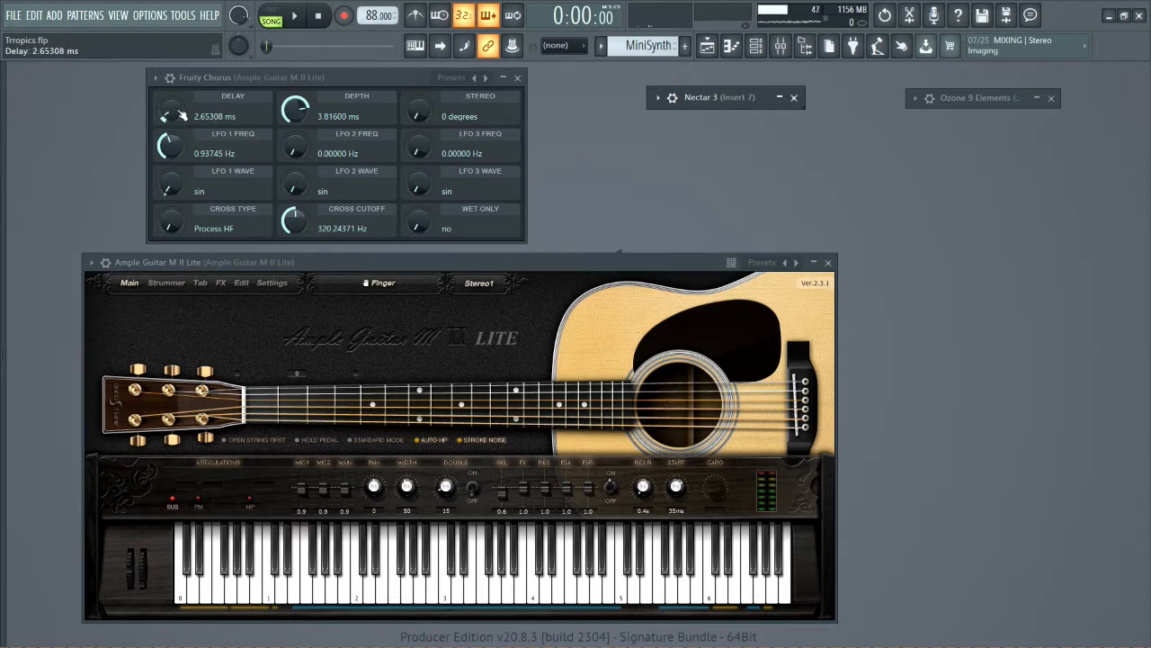
Set the chorus LFO 1 frequency to 1.13098 Hz and LFO 3 to 0.00184 Hz, keeping LFO 2 at 0 Hz
{"action": "mouse_move", "coordinate": [284, 80]}
{"action": "left_mouse_down"}
{"action": "mouse_move", "coordinate": [342, 80]}
{"action": "mouse_move", "coordinate": [279, 79]}
{"action": "left_mouse_up"}
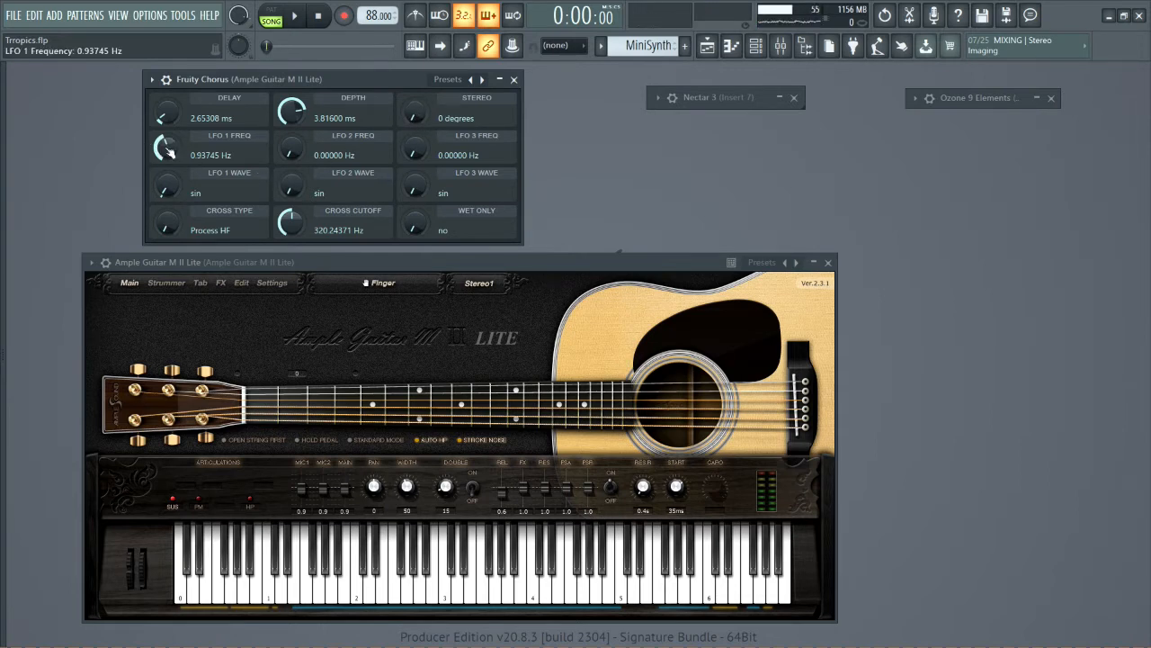
{"action": "mouse_move", "coordinate": [172, 155]}
{"action": "left_mouse_down"}
{"action": "mouse_move", "coordinate": [172, 124]}
{"action": "mouse_move", "coordinate": [171, 151]}
{"action": "left_mouse_up"}
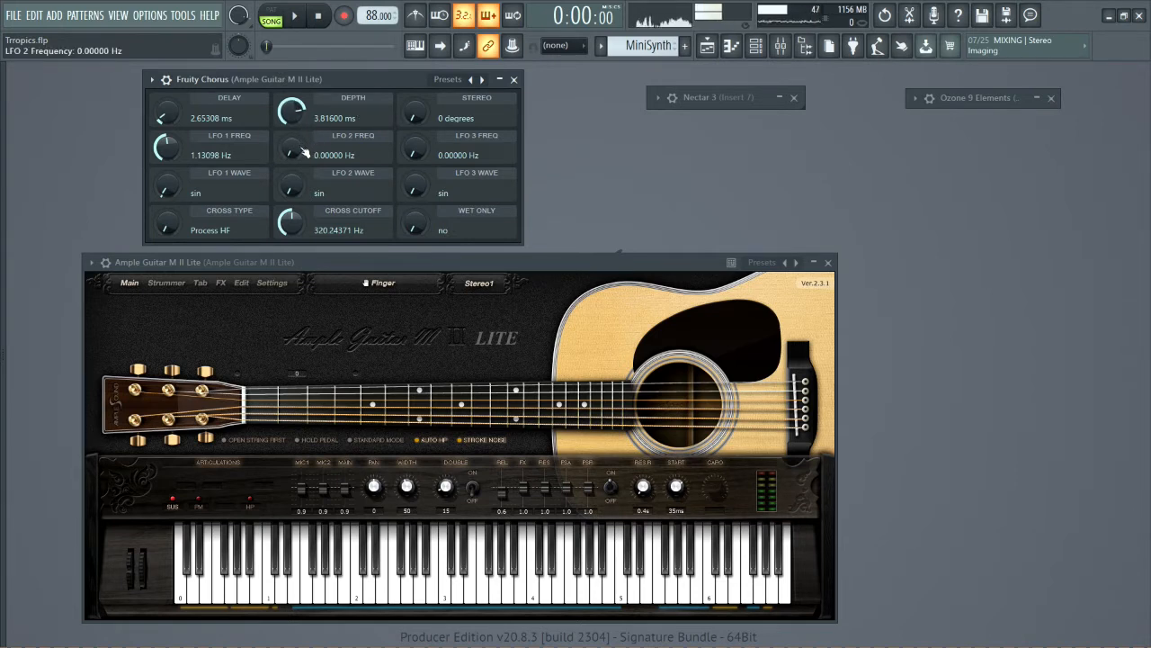
{"action": "left_click_drag", "start_coordinate": [305, 154], "coordinate": [305, 149]}
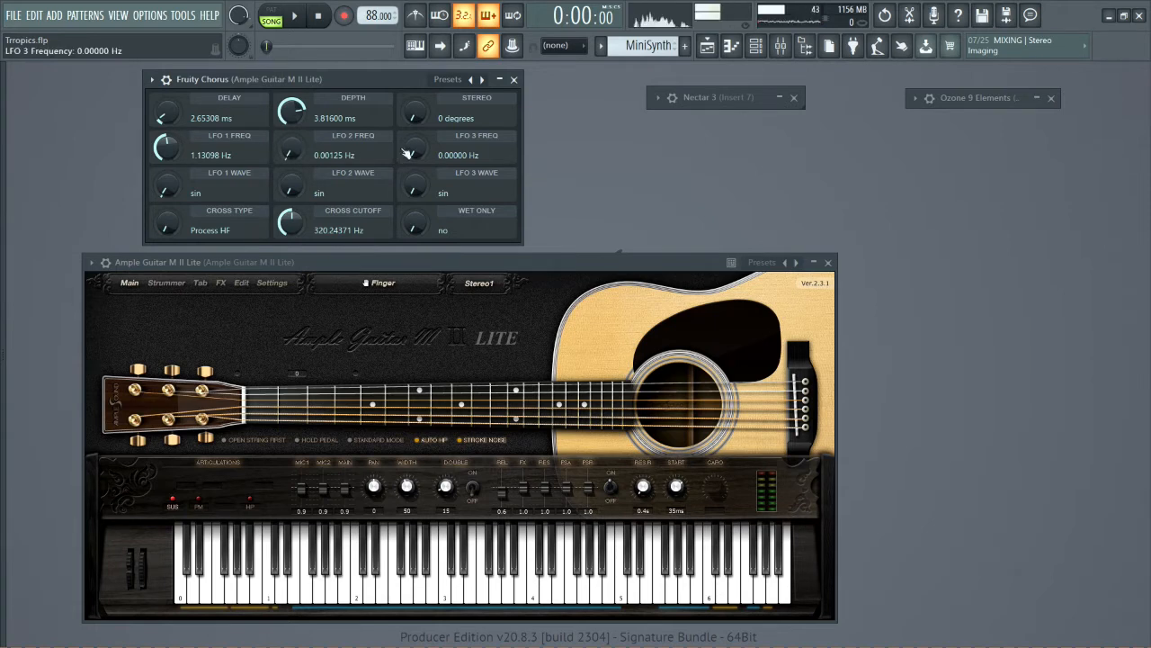
{"action": "left_click_drag", "start_coordinate": [406, 155], "coordinate": [406, 152]}
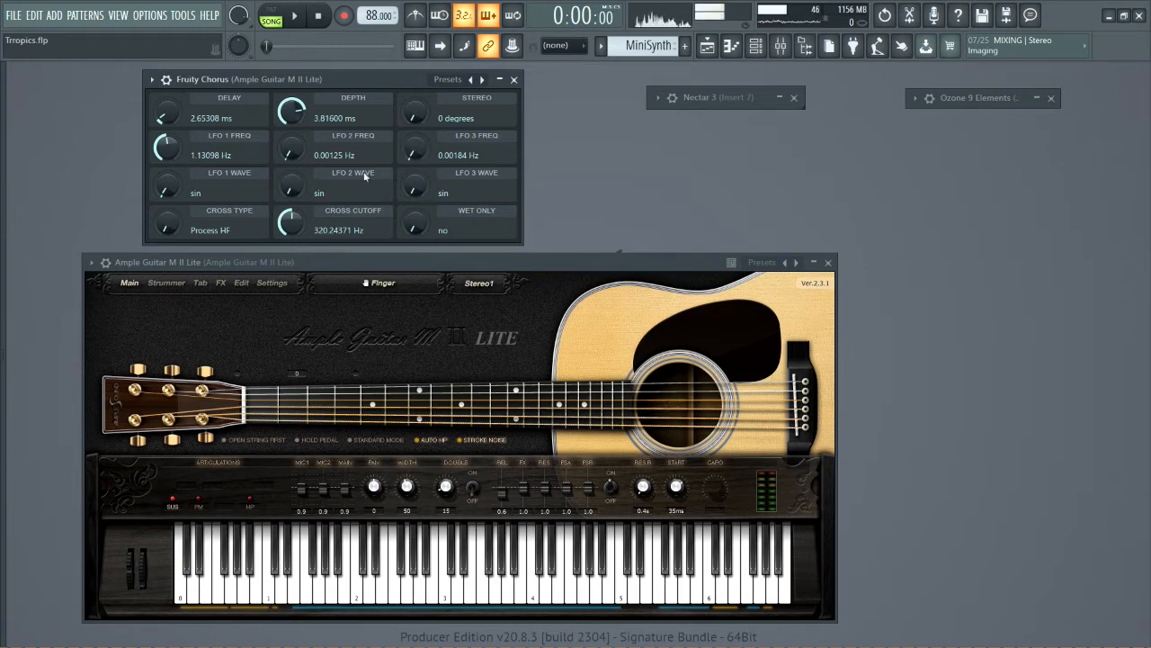
{"action": "mouse_move", "coordinate": [292, 154]}
{"action": "left_mouse_down"}
{"action": "mouse_move", "coordinate": [291, 115]}
{"action": "mouse_move", "coordinate": [291, 167]}
{"action": "left_mouse_up"}
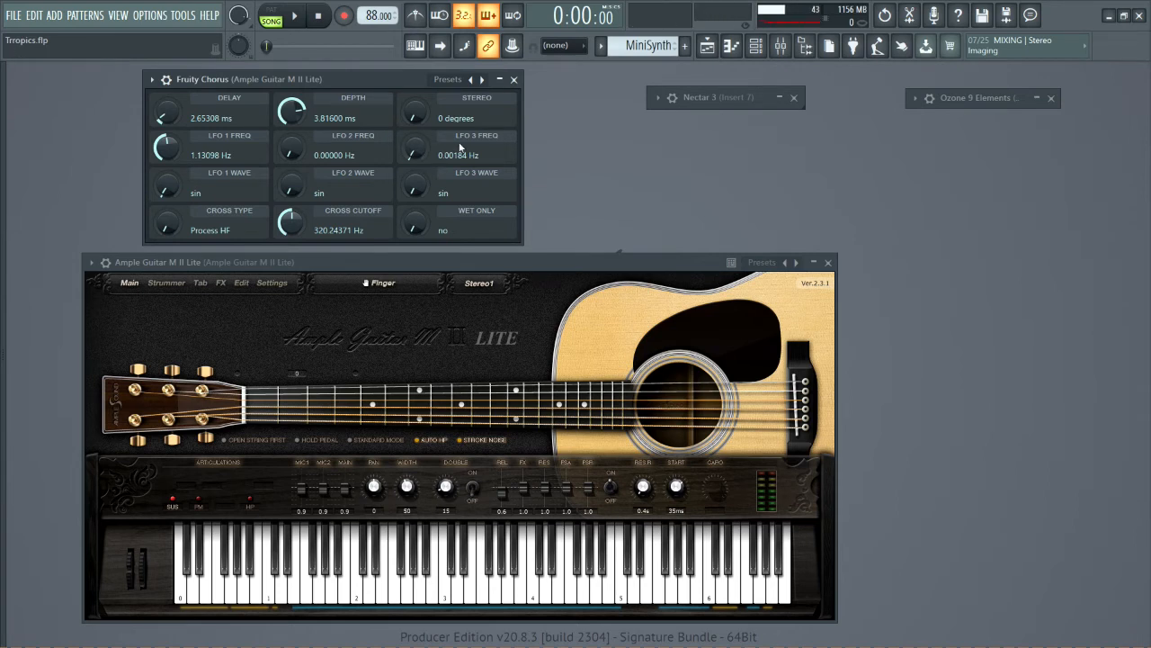
Try the chorus stereo at 180 degrees and reduce it to 59, and audition LFO 1's multi-sin^3 wave before returning it to sin
{"action": "left_click_drag", "start_coordinate": [412, 124], "coordinate": [412, 65]}
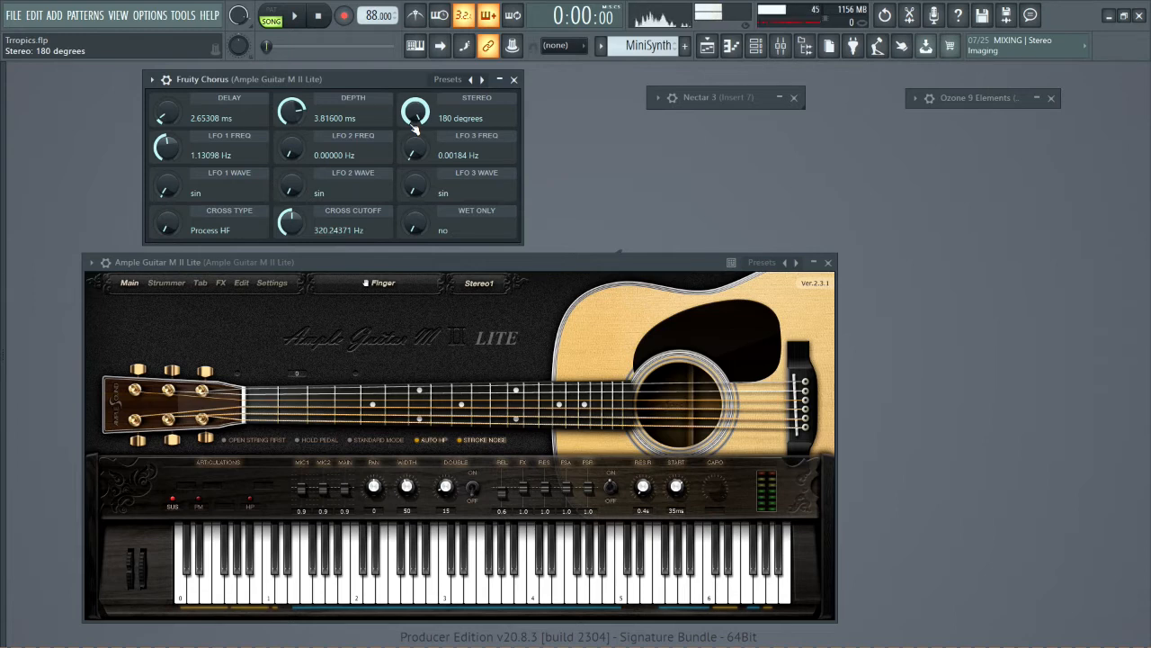
{"action": "key", "text": "ctrl+z"}
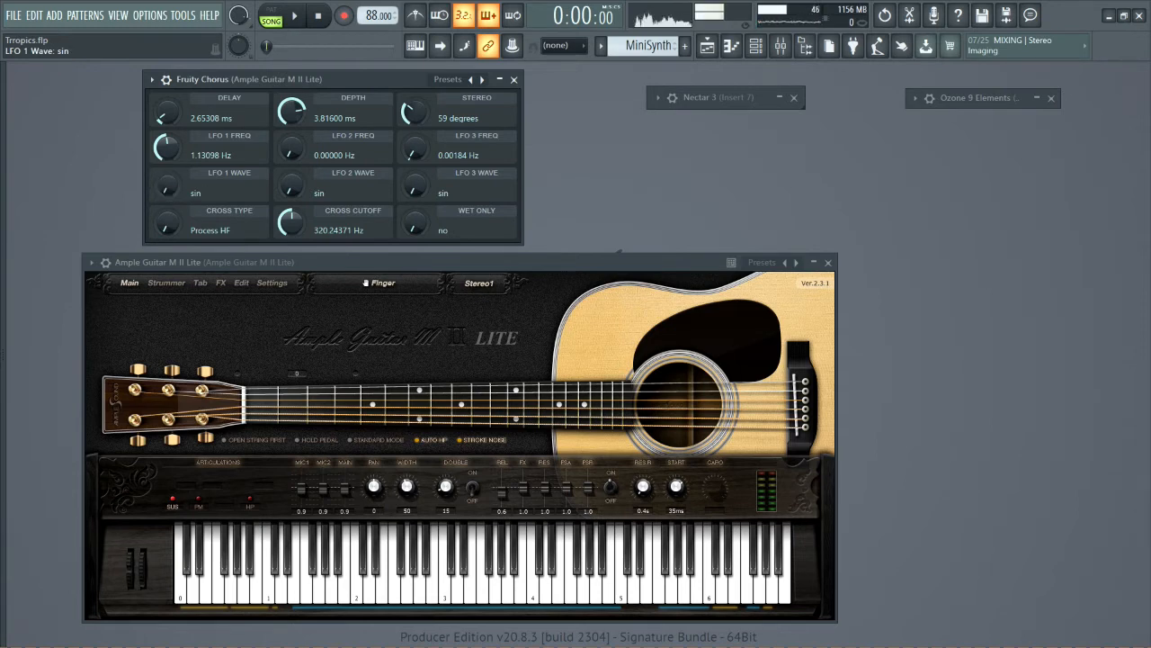
{"action": "left_click_drag", "start_coordinate": [167, 186], "coordinate": [167, 130]}
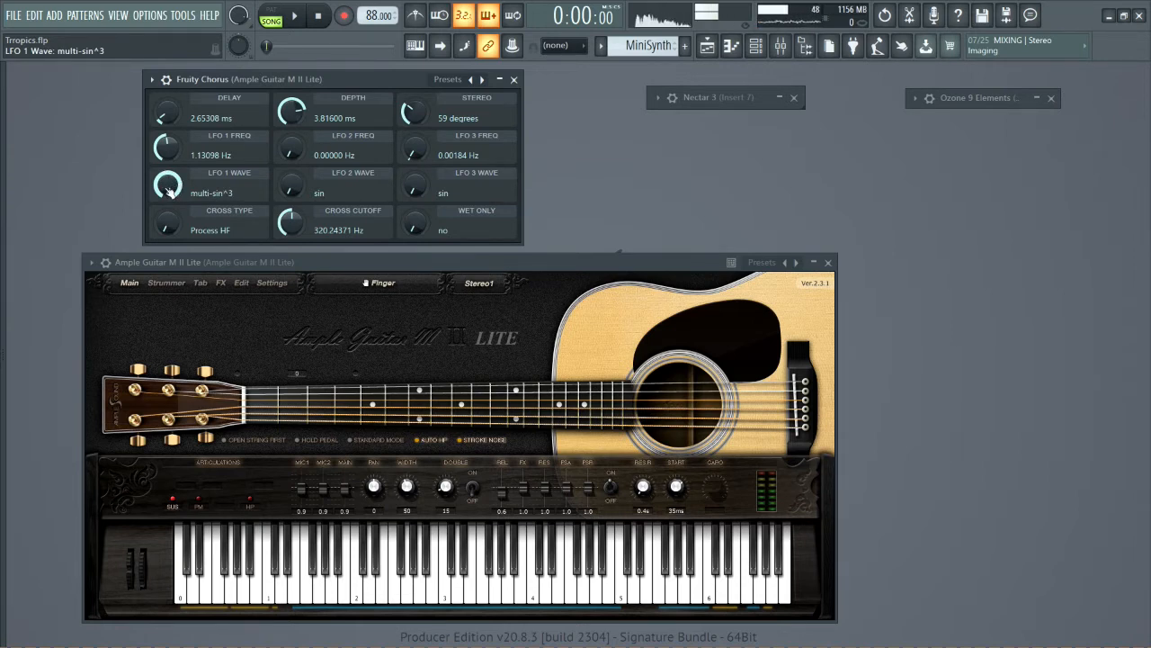
{"action": "left_click_drag", "start_coordinate": [169, 190], "coordinate": [170, 251]}
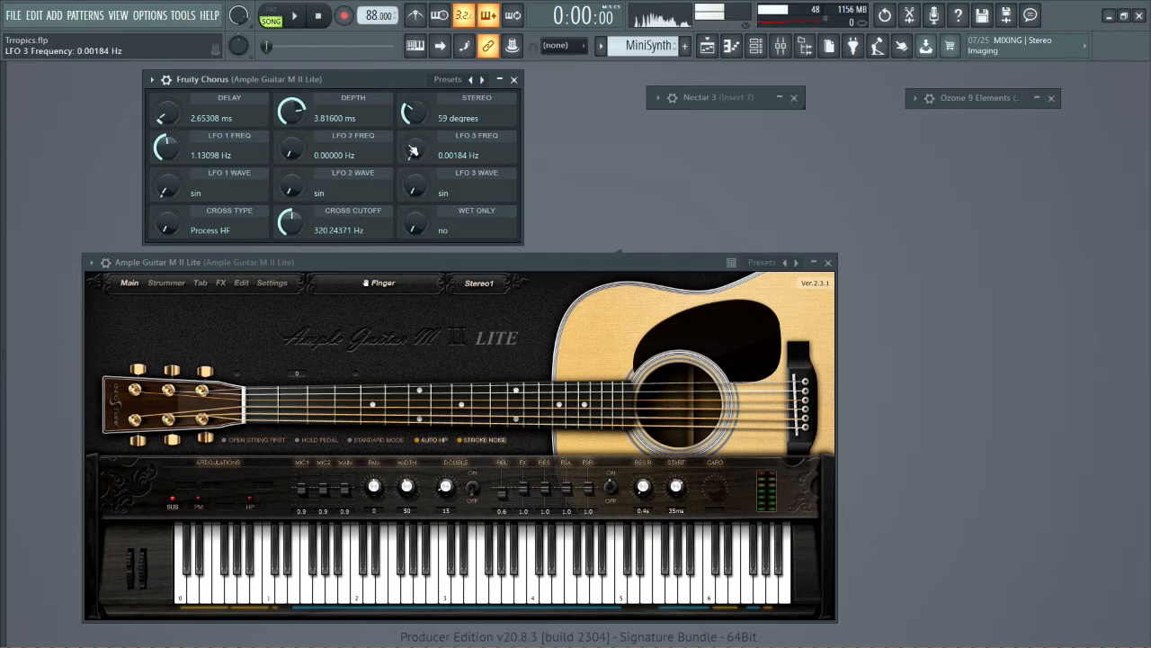
Reset the LFO 2 and LFO 3 frequencies to 0 Hz and raise the chorus cross cutoff to about 339.6 Hz
{"action": "left_click_drag", "start_coordinate": [299, 162], "coordinate": [299, 148]}
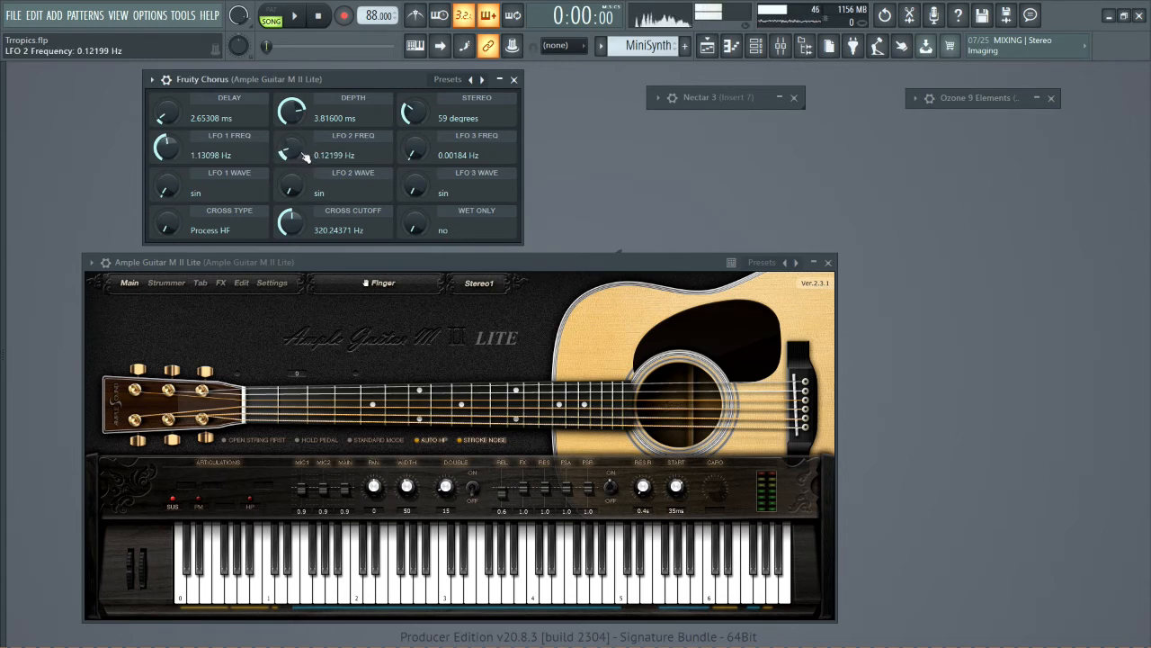
{"action": "mouse_move", "coordinate": [302, 153]}
{"action": "left_mouse_down"}
{"action": "mouse_move", "coordinate": [300, 137]}
{"action": "mouse_move", "coordinate": [298, 167]}
{"action": "left_mouse_up"}
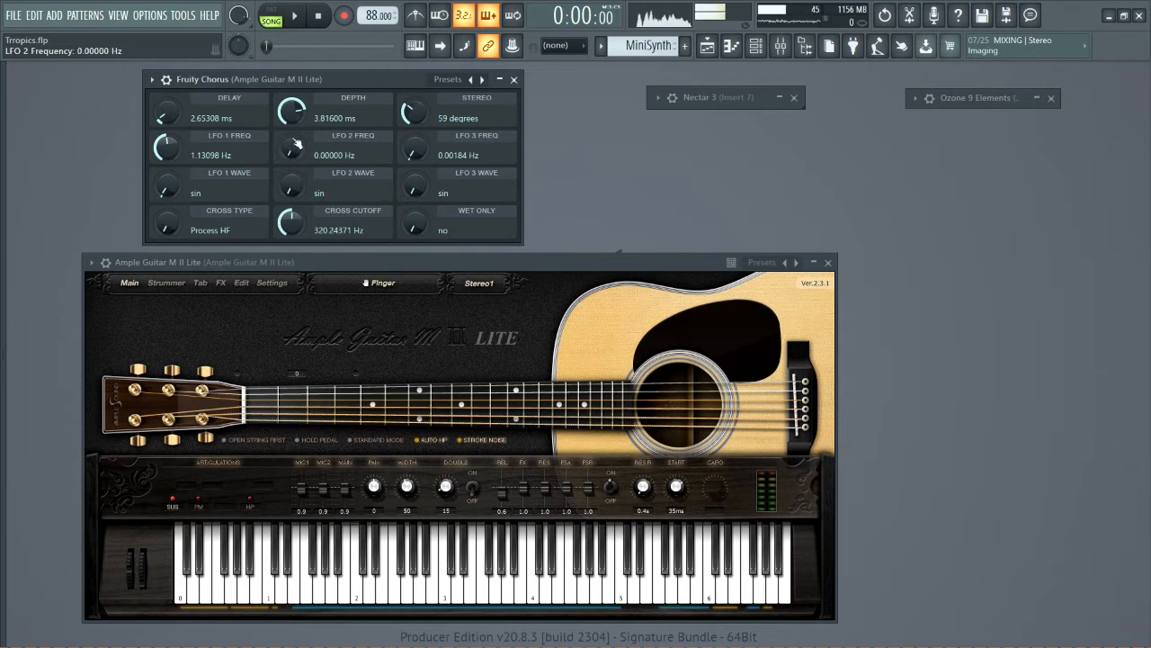
{"action": "left_click_drag", "start_coordinate": [415, 151], "coordinate": [414, 162]}
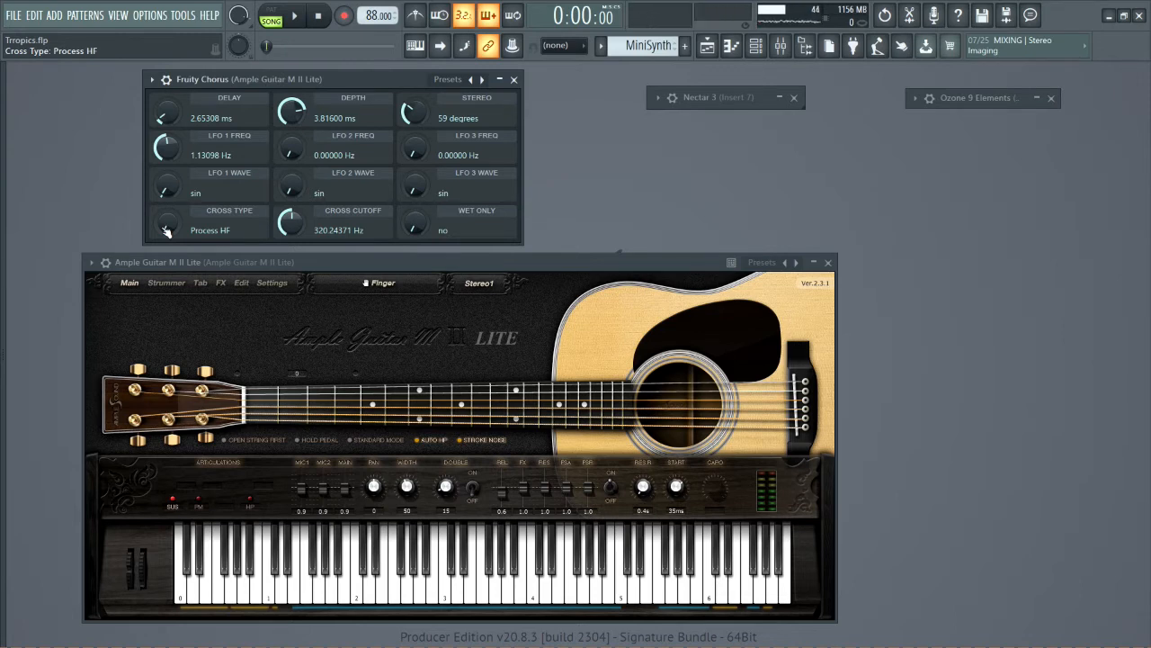
{"action": "mouse_move", "coordinate": [167, 223]}
{"action": "left_mouse_down"}
{"action": "mouse_move", "coordinate": [168, 207]}
{"action": "mouse_move", "coordinate": [168, 223]}
{"action": "left_mouse_up"}
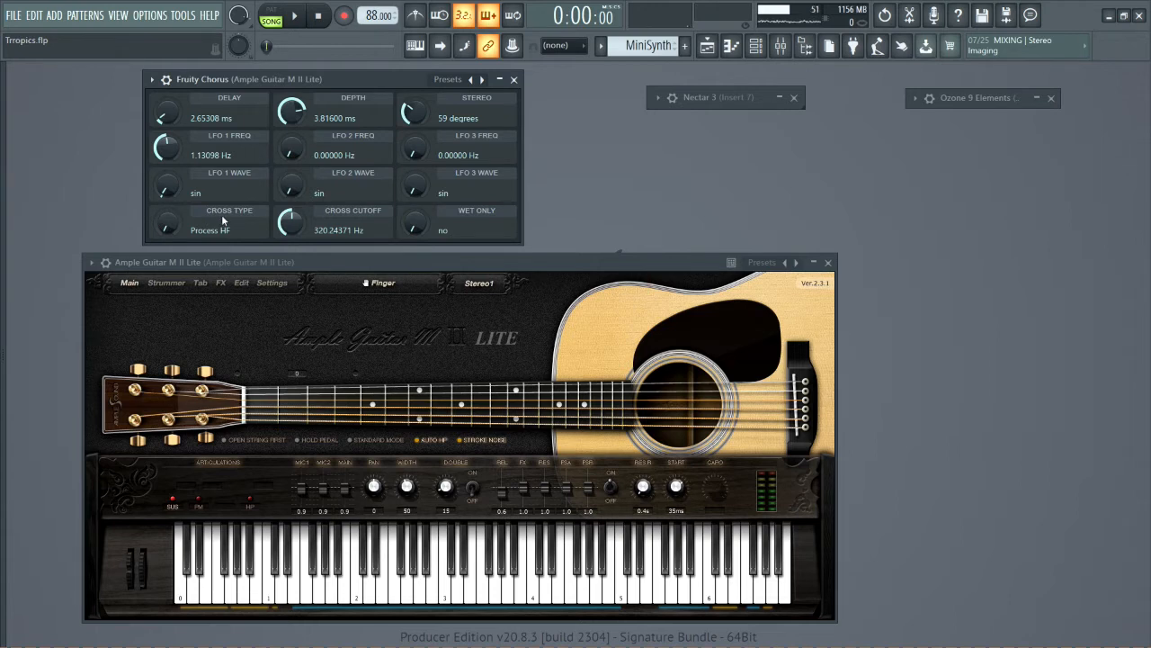
{"action": "left_click_drag", "start_coordinate": [290, 220], "coordinate": [289, 218]}
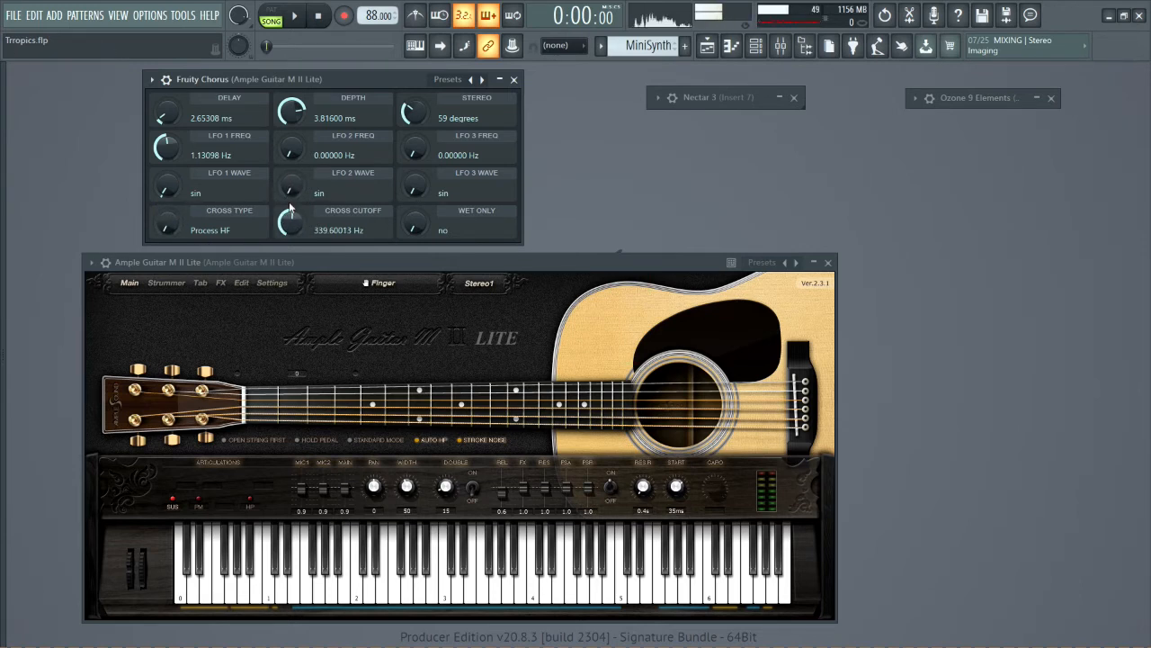
Audition the Process LF cross type and the wet-only mode, returning each to Process HF and no
{"action": "left_click_drag", "start_coordinate": [170, 225], "coordinate": [170, 204]}
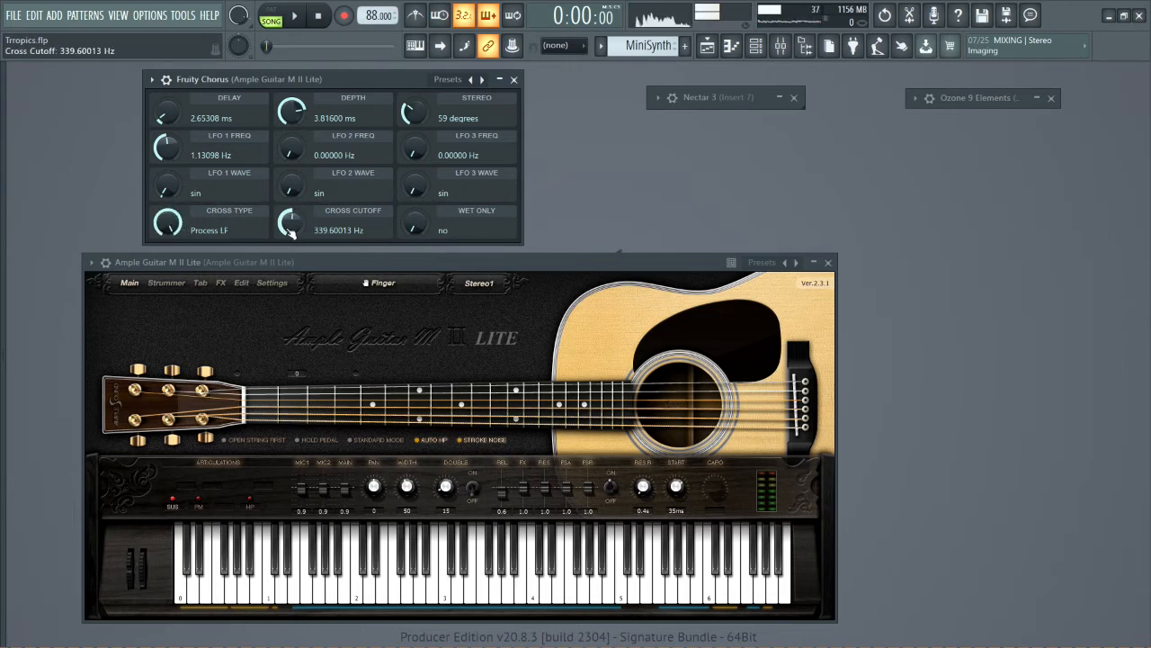
{"action": "left_click_drag", "start_coordinate": [168, 223], "coordinate": [167, 241]}
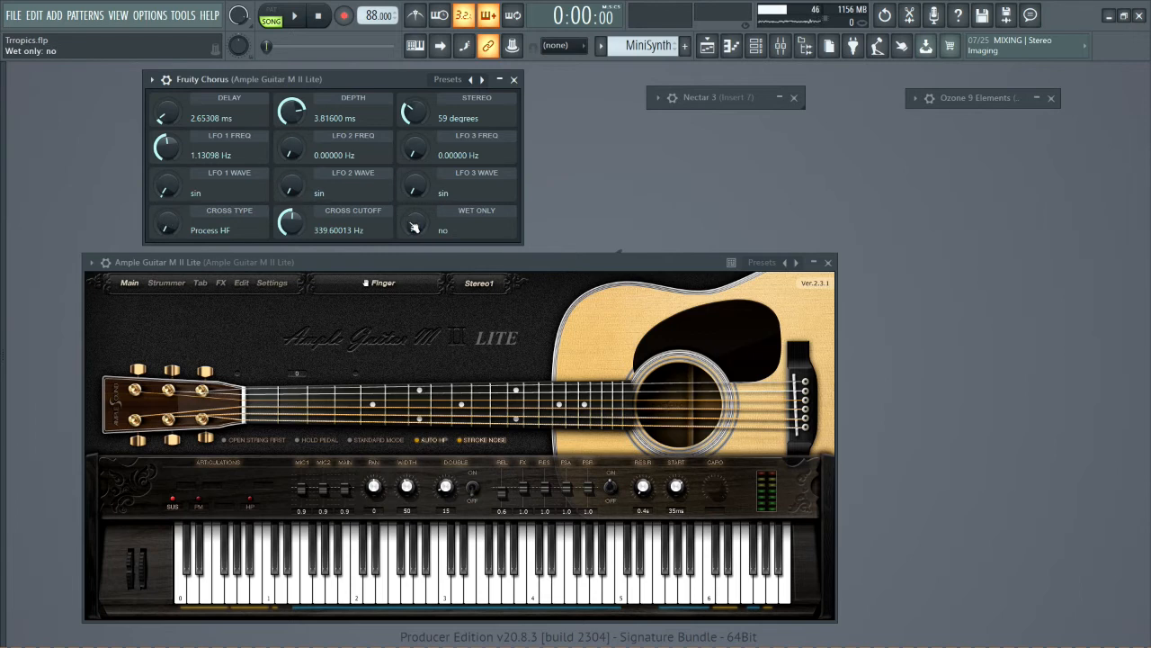
{"action": "left_click_drag", "start_coordinate": [414, 227], "coordinate": [414, 207]}
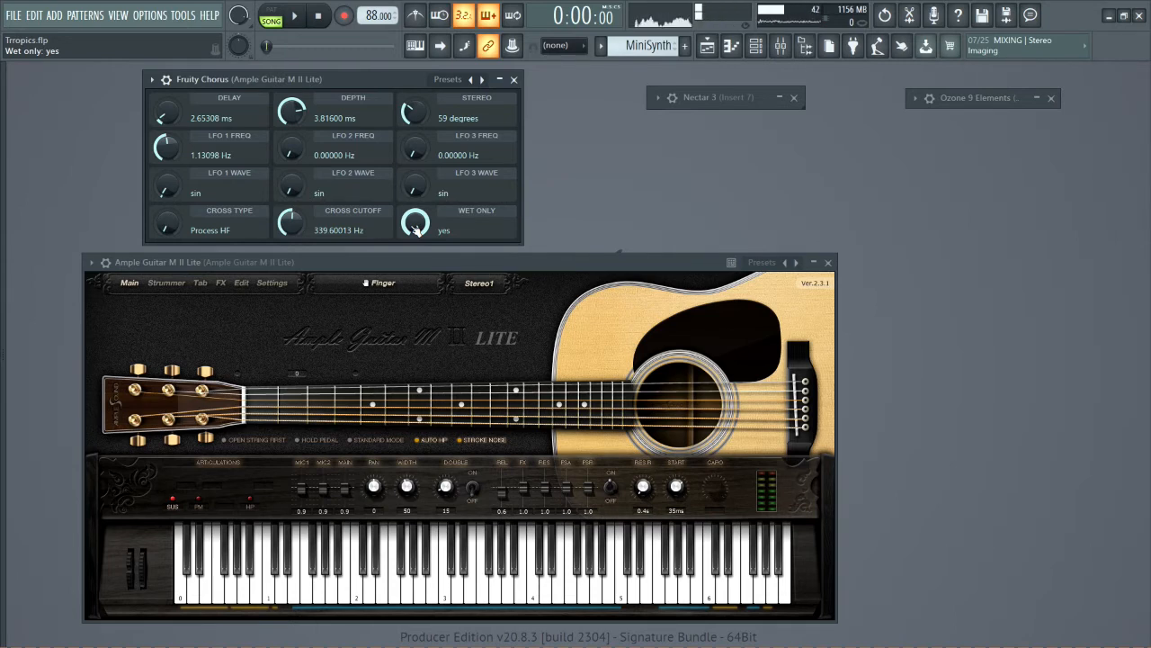
{"action": "left_click_drag", "start_coordinate": [415, 230], "coordinate": [415, 238]}
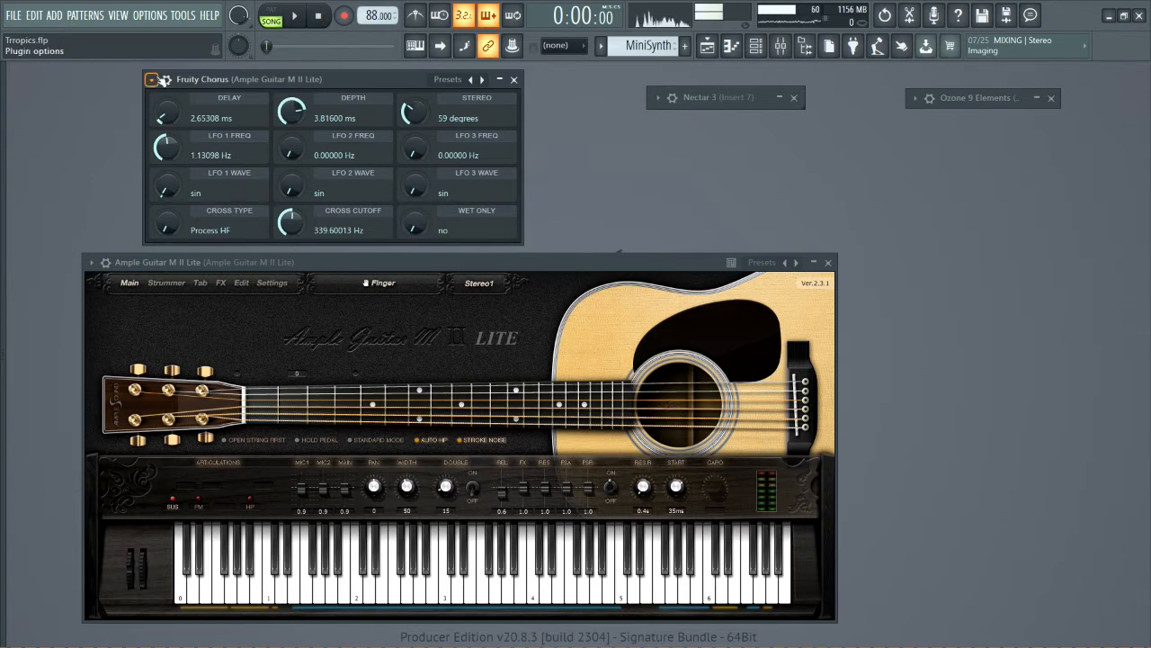
Show the chorus's plugin options and switch the effect off and back on to compare the sound
{"action": "left_click", "coordinate": [159, 79]}
{"action": "left_click_drag", "start_coordinate": [420, 74], "coordinate": [400, 59]}
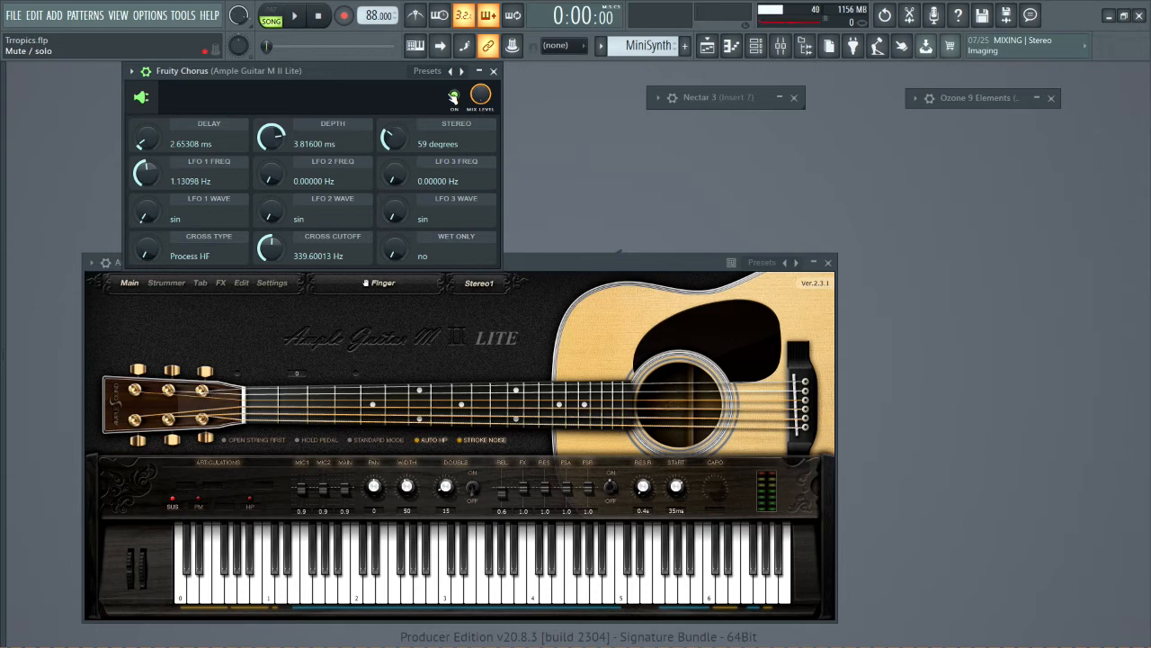
{"action": "left_click", "coordinate": [454, 96]}
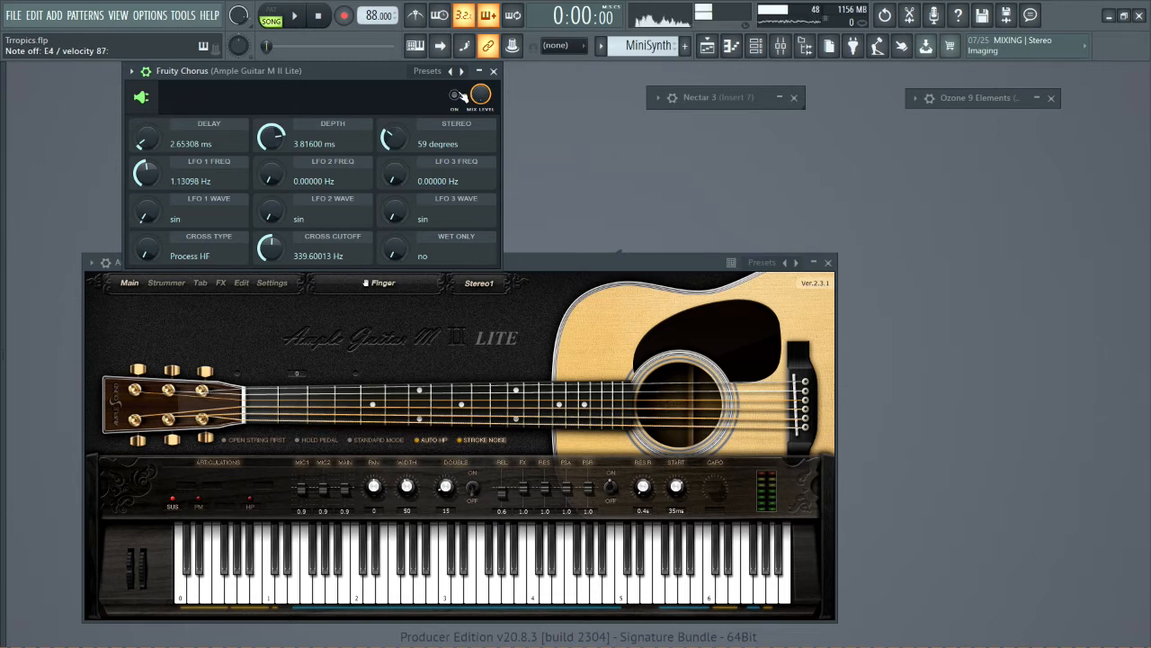
{"action": "left_click", "coordinate": [459, 93]}
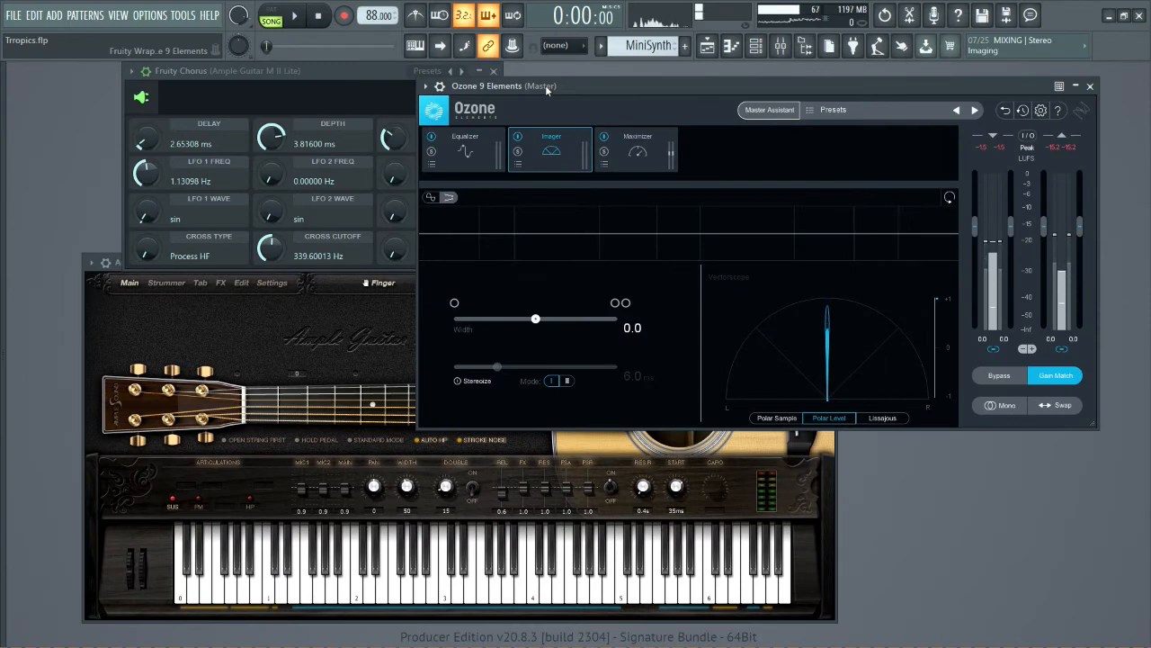
Arrange the Fruity Chorus window beside the Ozone imager, try the stereo at 177 degrees, and set it to 0 degrees
{"action": "left_click", "coordinate": [780, 47]}
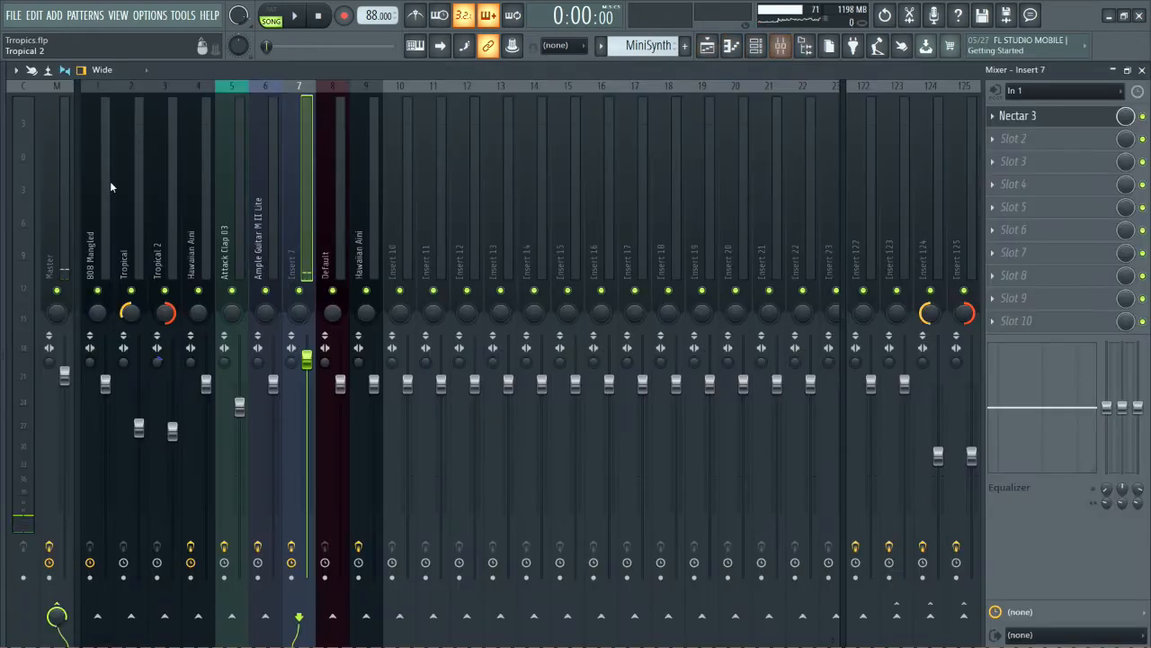
{"action": "left_click", "coordinate": [1143, 70]}
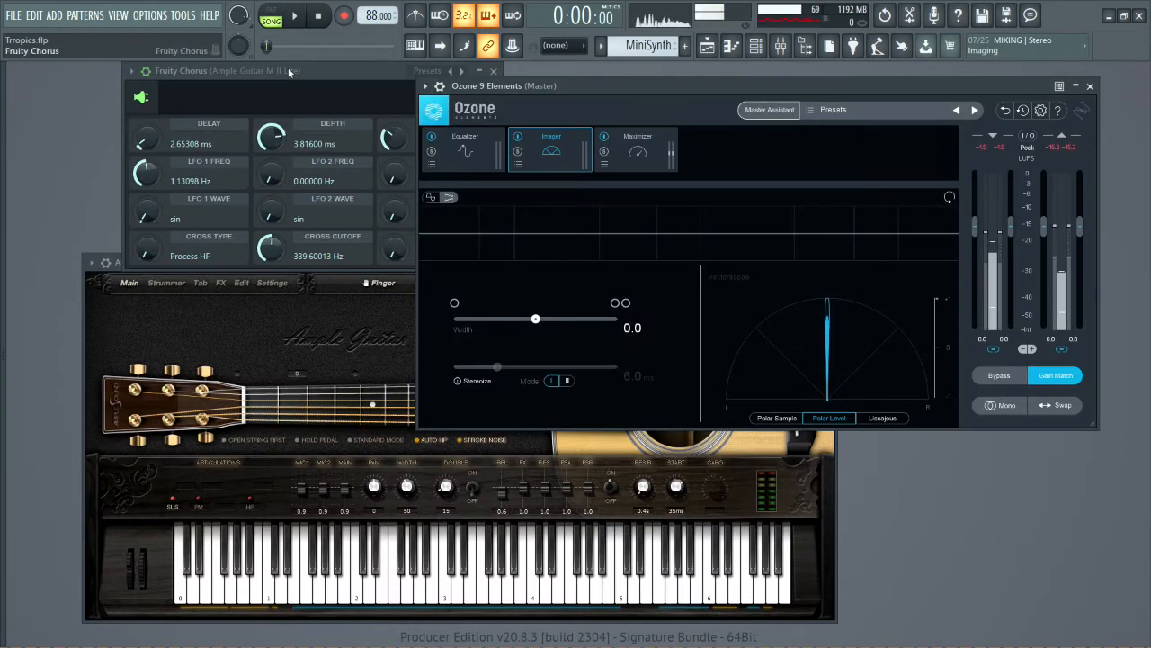
{"action": "left_click_drag", "start_coordinate": [288, 72], "coordinate": [225, 72]}
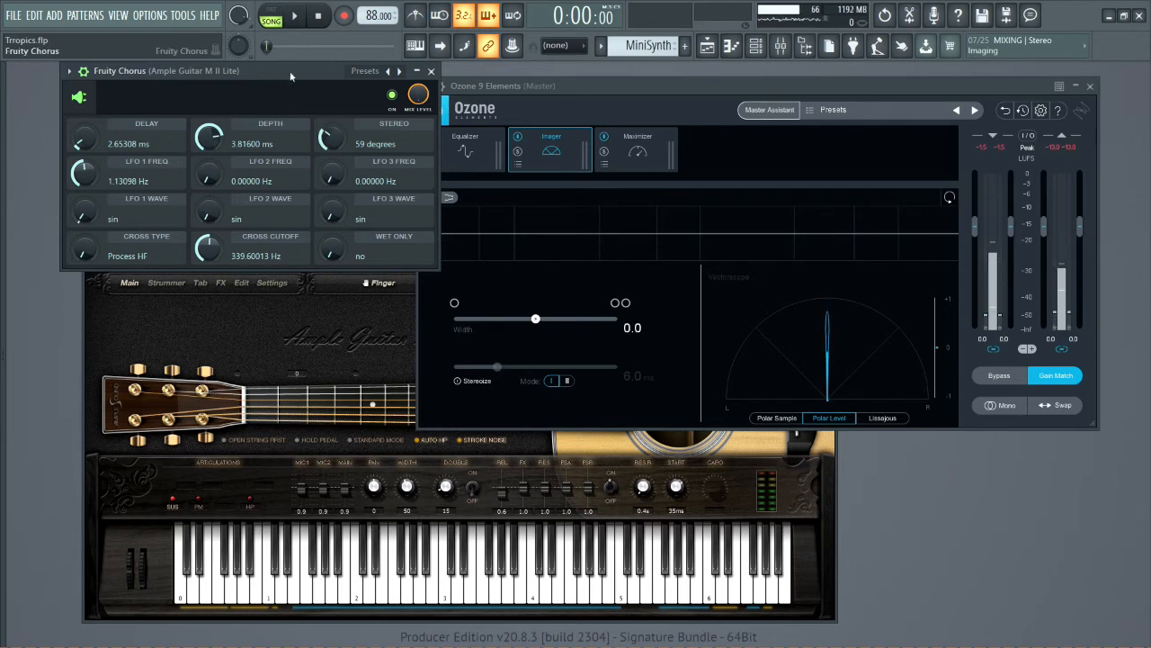
{"action": "left_click_drag", "start_coordinate": [289, 70], "coordinate": [288, 92]}
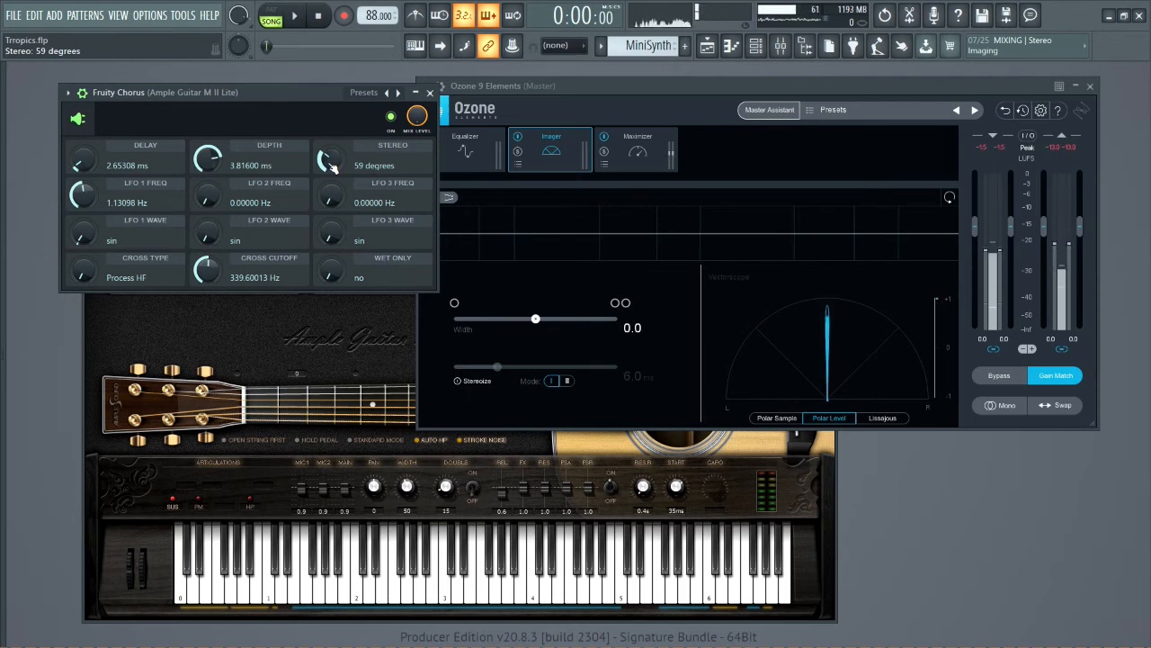
{"action": "left_click_drag", "start_coordinate": [331, 166], "coordinate": [332, 165]}
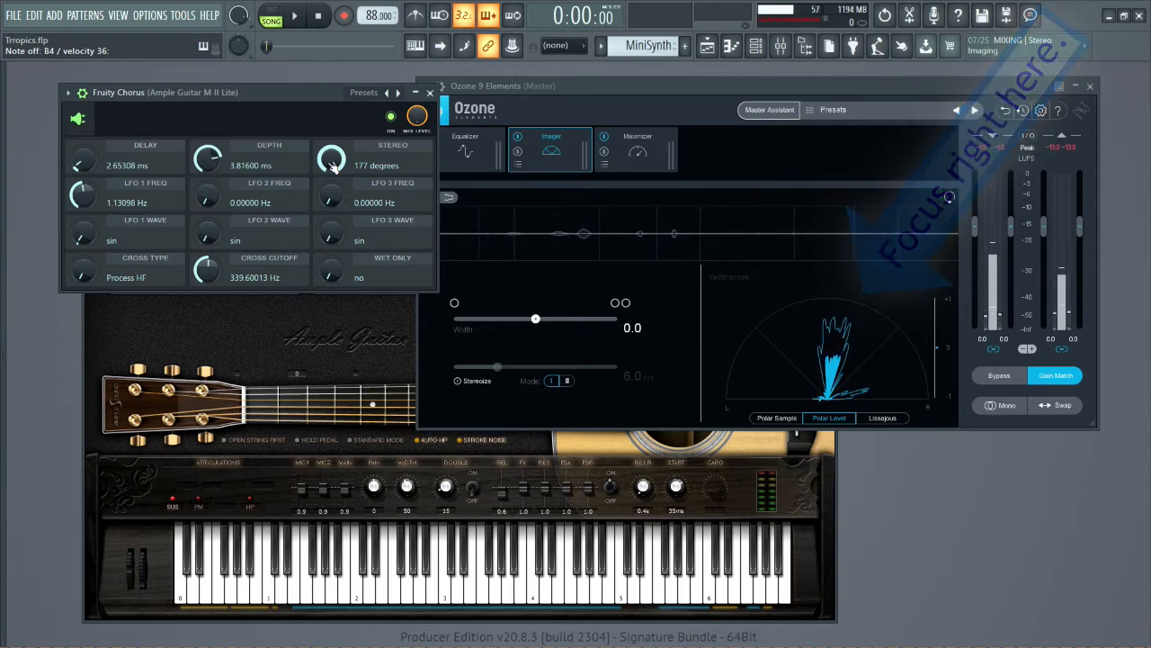
{"action": "left_click_drag", "start_coordinate": [333, 167], "coordinate": [333, 270]}
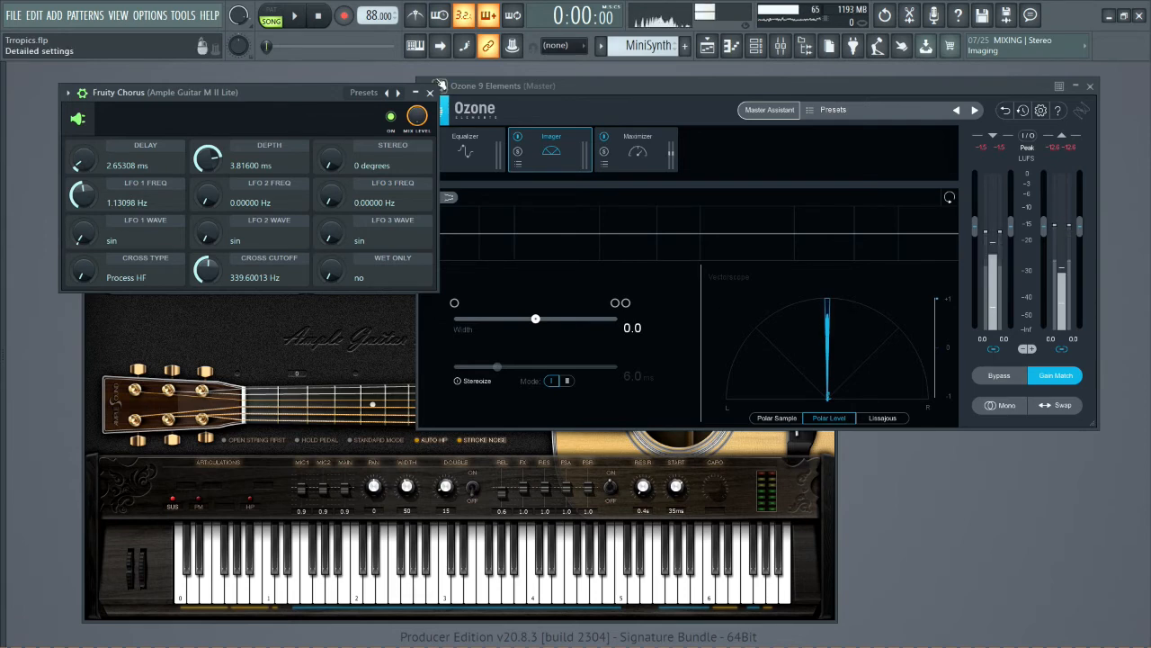
Close the Fruity Chorus, Ozone 9 Elements and Ample Guitar windows
{"action": "left_click", "coordinate": [430, 92]}
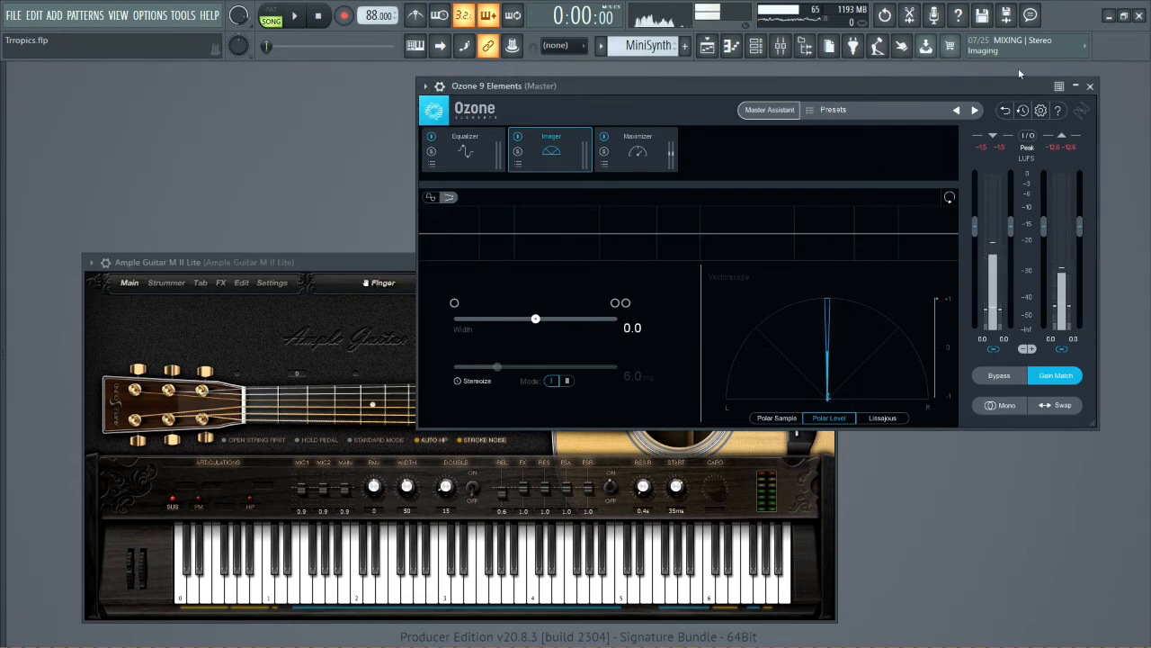
{"action": "left_click", "coordinate": [1090, 86]}
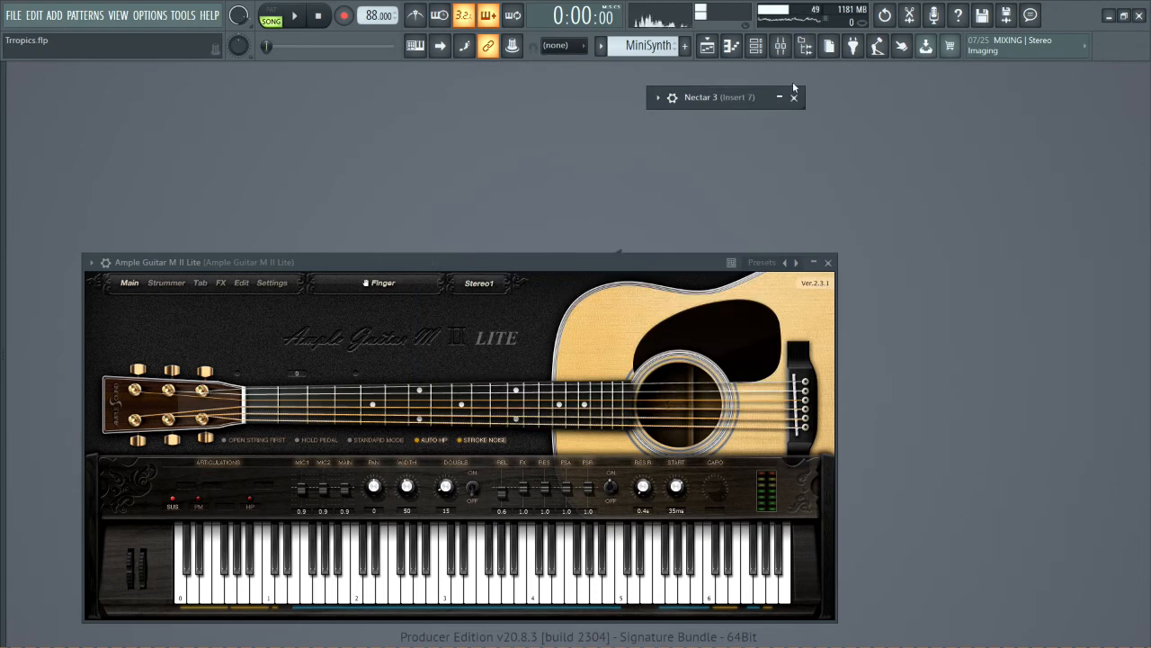
{"action": "left_click", "coordinate": [828, 262]}
Bring up the Nectar 3 effect of mixer Insert 7 and place its full window in the clear workspace
{"action": "left_click", "coordinate": [780, 46]}
{"action": "left_click", "coordinate": [1051, 120]}
{"action": "left_click", "coordinate": [1143, 70]}
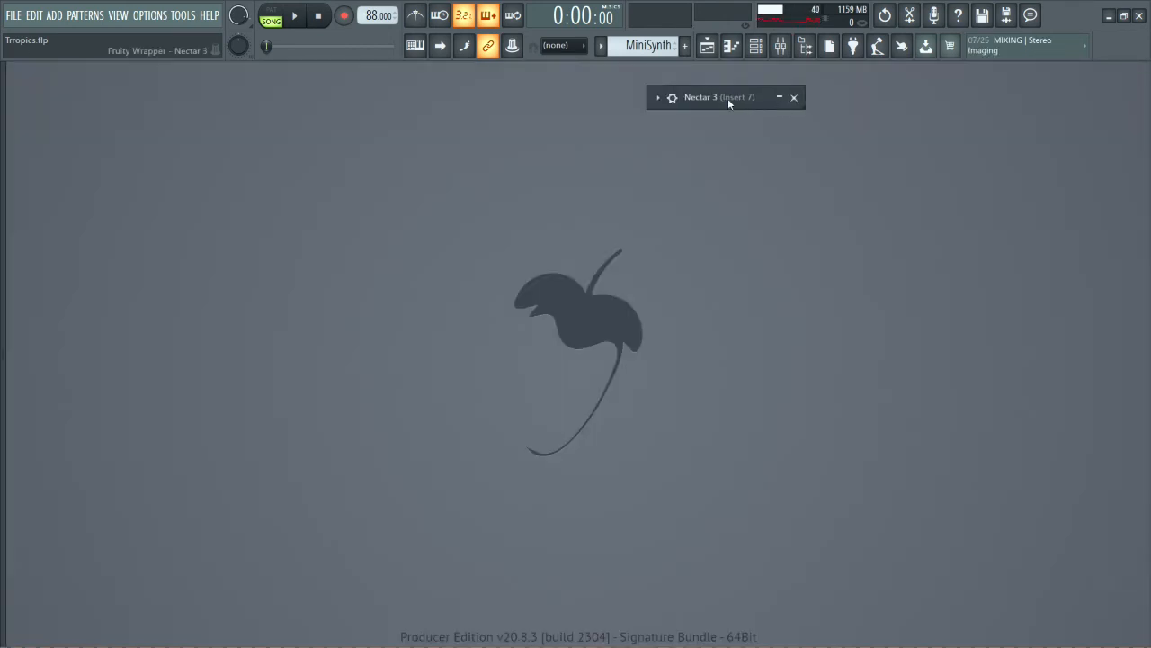
{"action": "left_click_drag", "start_coordinate": [786, 95], "coordinate": [315, 89]}
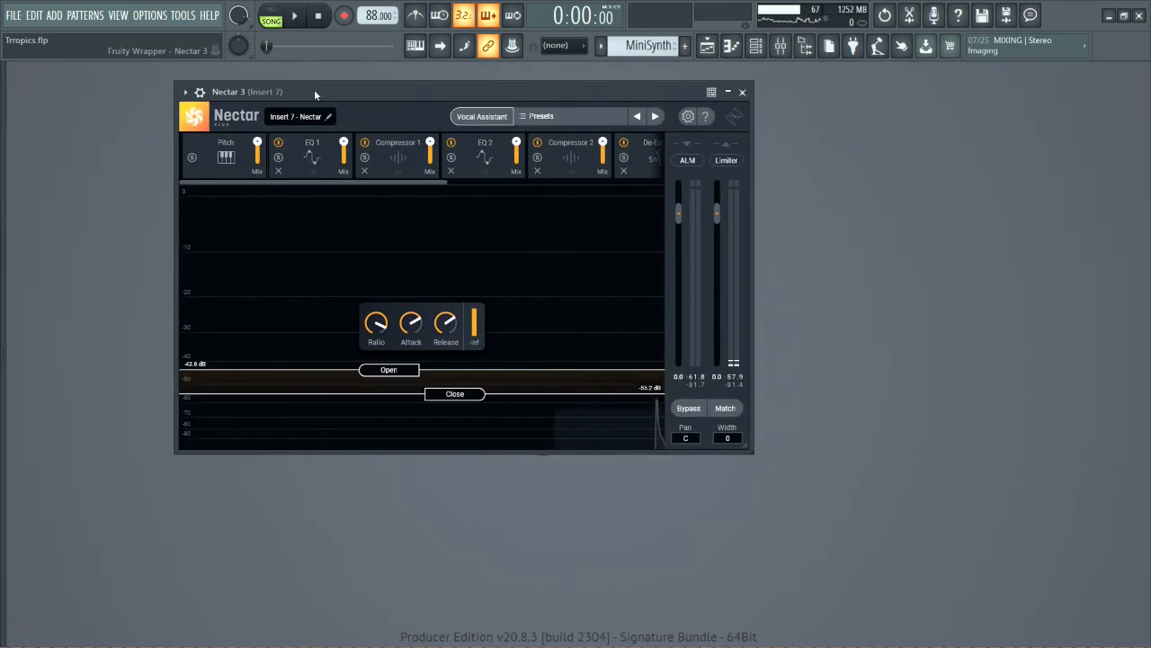
Enable the Dimension module at the end of Nectar's effect chain and raise its chorus width to 98.80 %
{"action": "left_click_drag", "start_coordinate": [362, 183], "coordinate": [630, 184]}
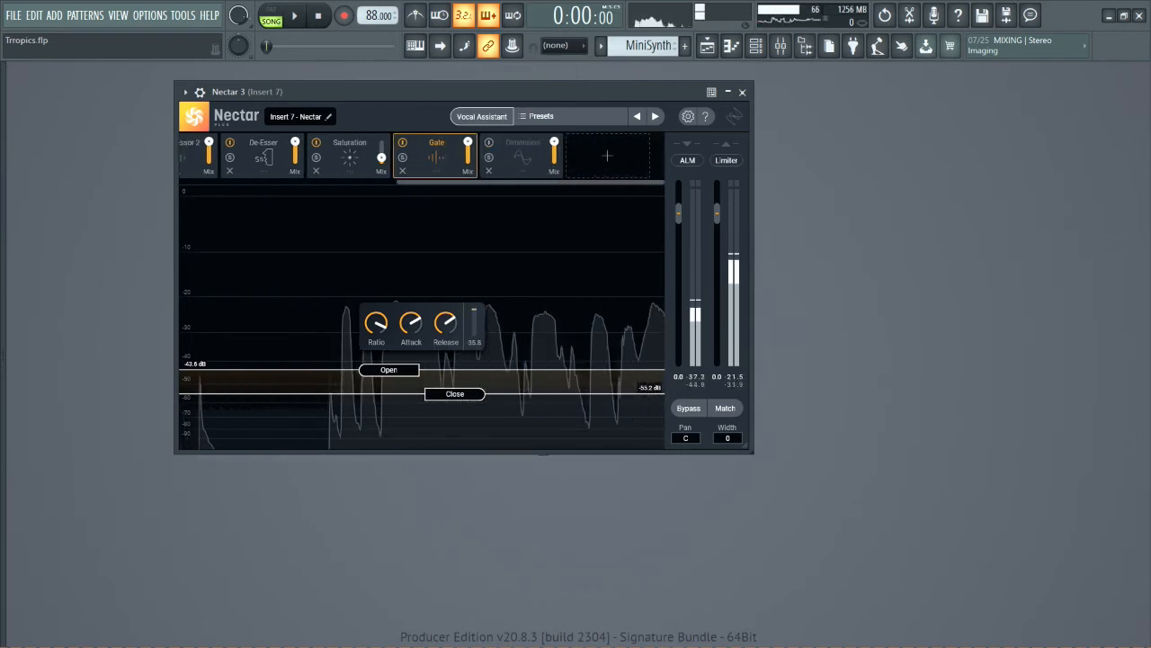
{"action": "left_click", "coordinate": [509, 157]}
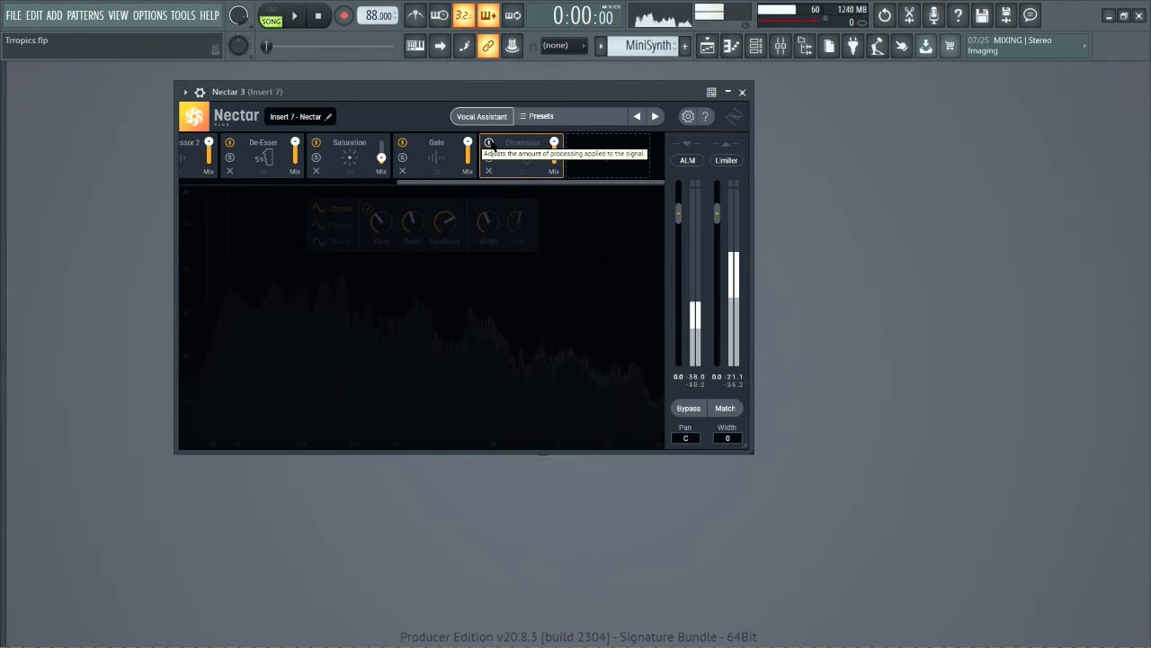
{"action": "left_click", "coordinate": [488, 143]}
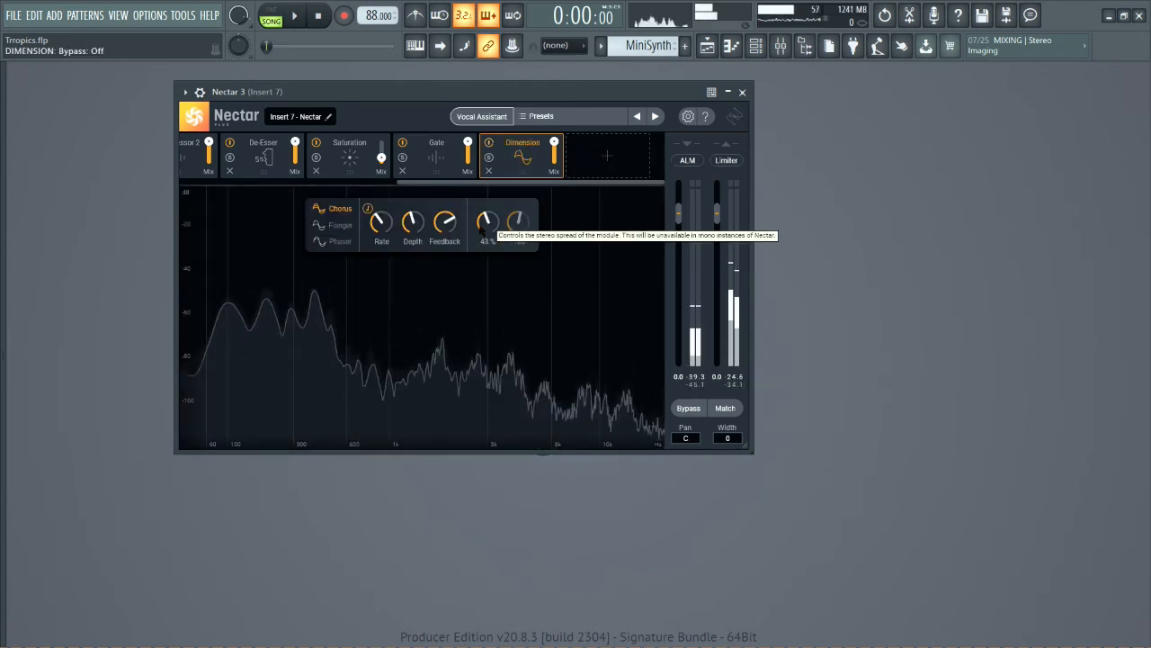
{"action": "left_click_drag", "start_coordinate": [480, 228], "coordinate": [488, 149]}
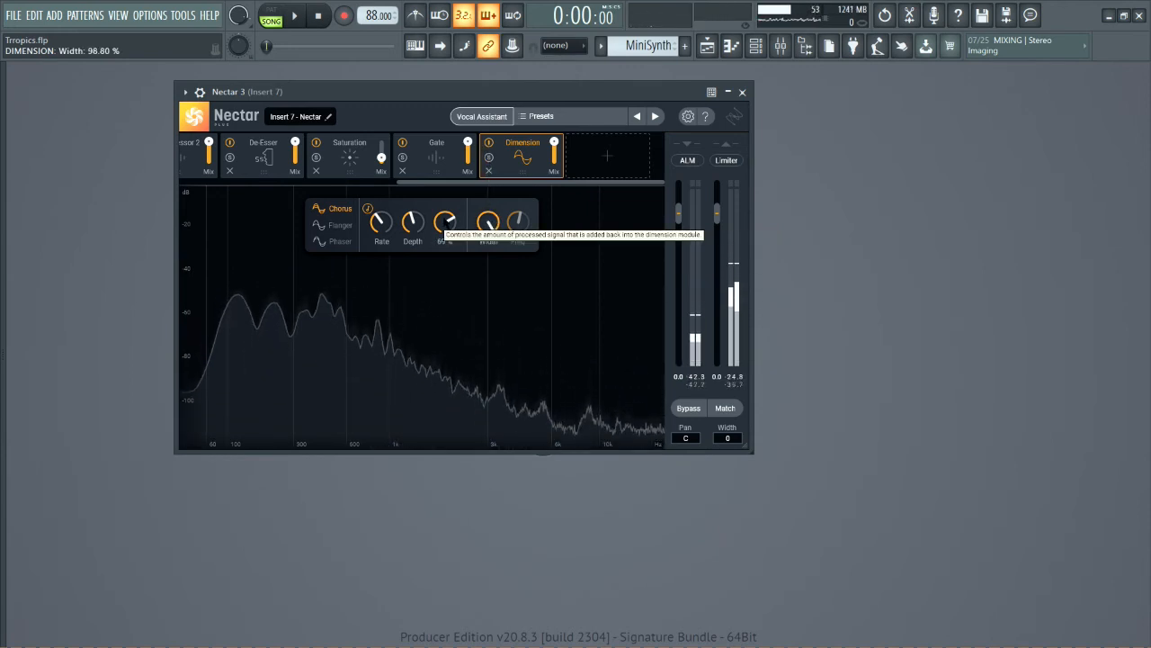
Try Nectar's chorus with the feedback raised to 99 % and the depth raised to 100 %
{"action": "left_click_drag", "start_coordinate": [446, 223], "coordinate": [451, 180]}
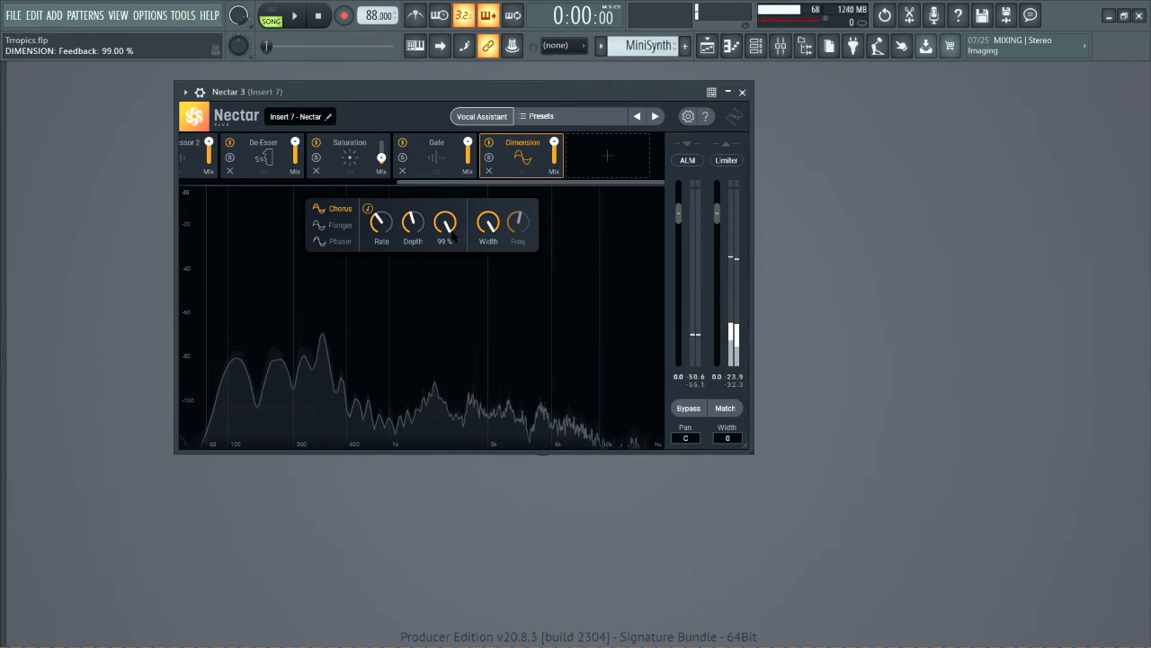
{"action": "left_click_drag", "start_coordinate": [413, 221], "coordinate": [410, 126]}
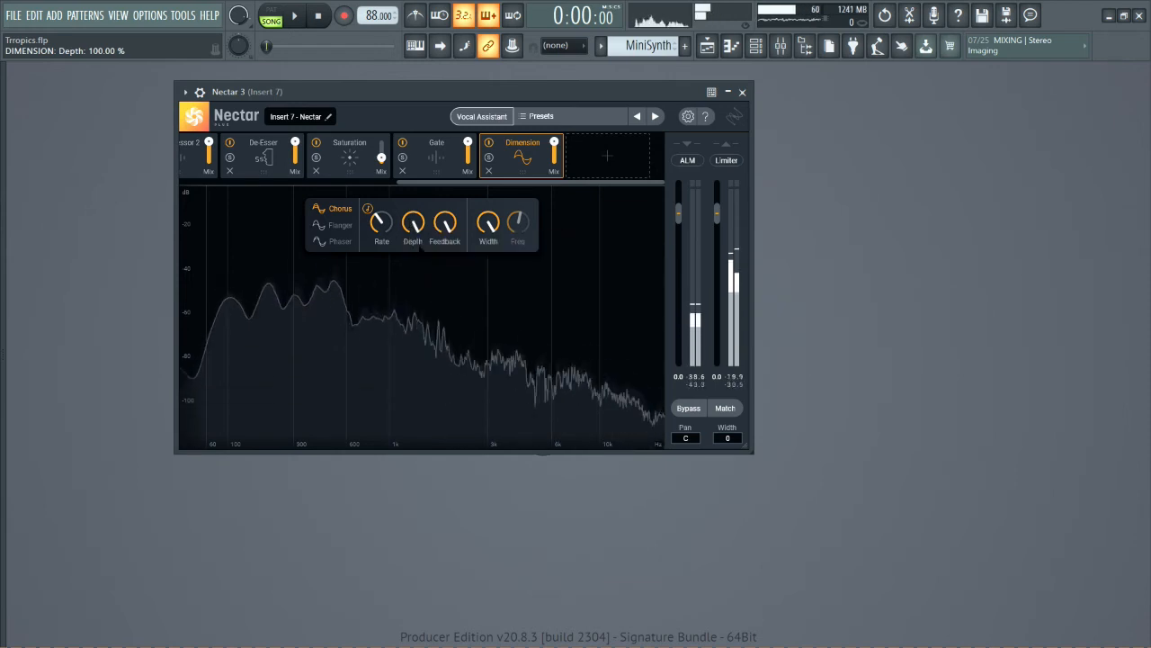
Switch off the chorus host sync and sweep the rate from 4.00 Hz down to 0.06 Hz
{"action": "left_click_drag", "start_coordinate": [414, 223], "coordinate": [415, 224]}
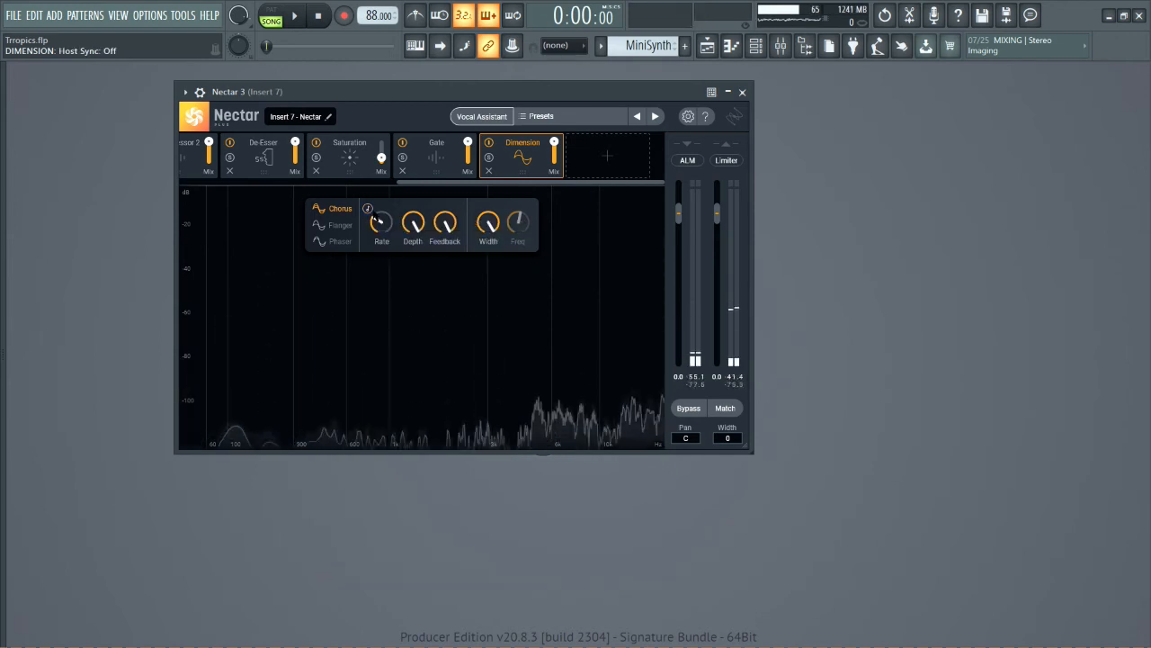
{"action": "left_click_drag", "start_coordinate": [374, 217], "coordinate": [384, 197]}
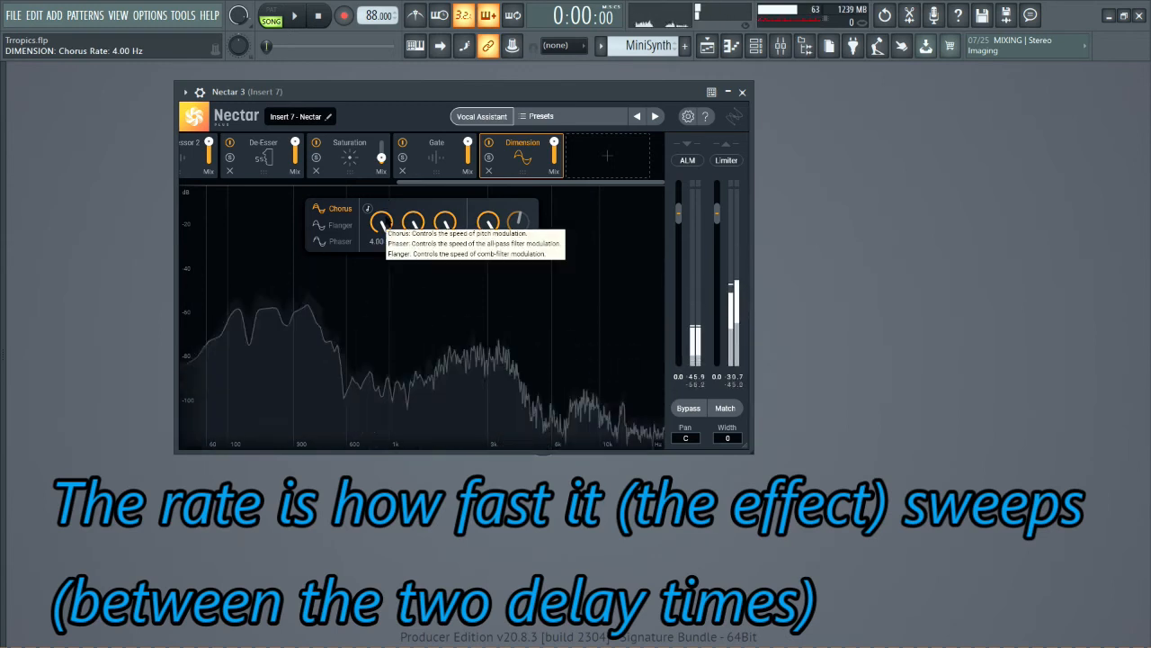
{"action": "left_click_drag", "start_coordinate": [386, 222], "coordinate": [386, 316]}
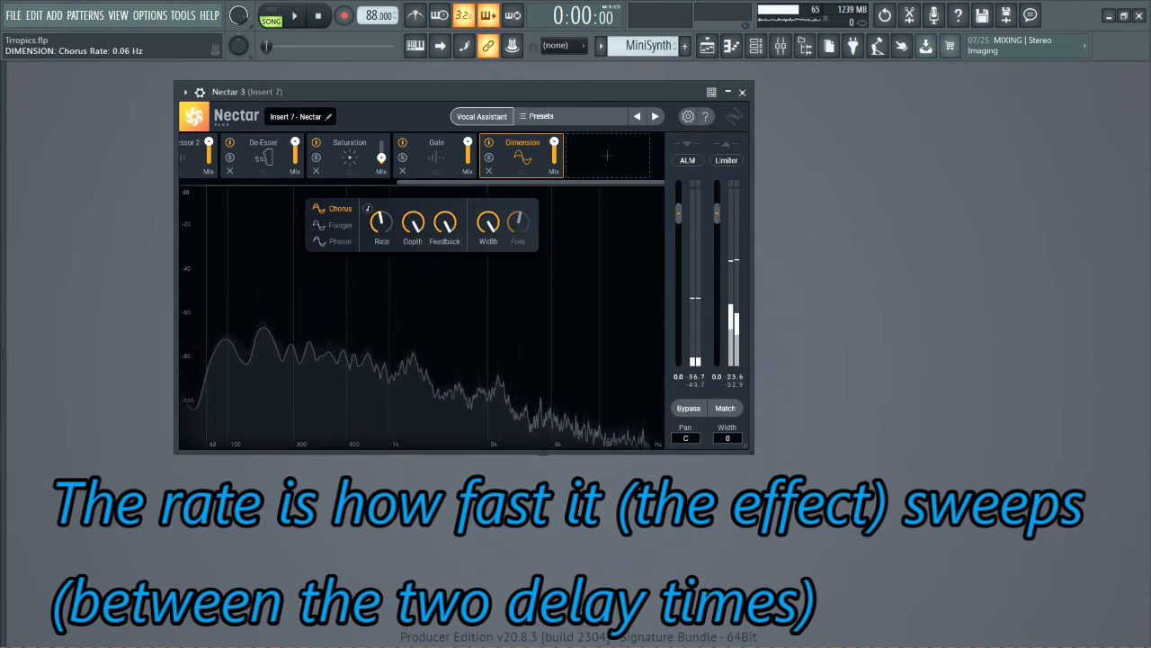
Reduce the chorus feedback and set its depth to 46 %
{"action": "mouse_move", "coordinate": [444, 222]}
{"action": "left_mouse_down"}
{"action": "mouse_move", "coordinate": [444, 194]}
{"action": "mouse_move", "coordinate": [445, 230]}
{"action": "left_mouse_up"}
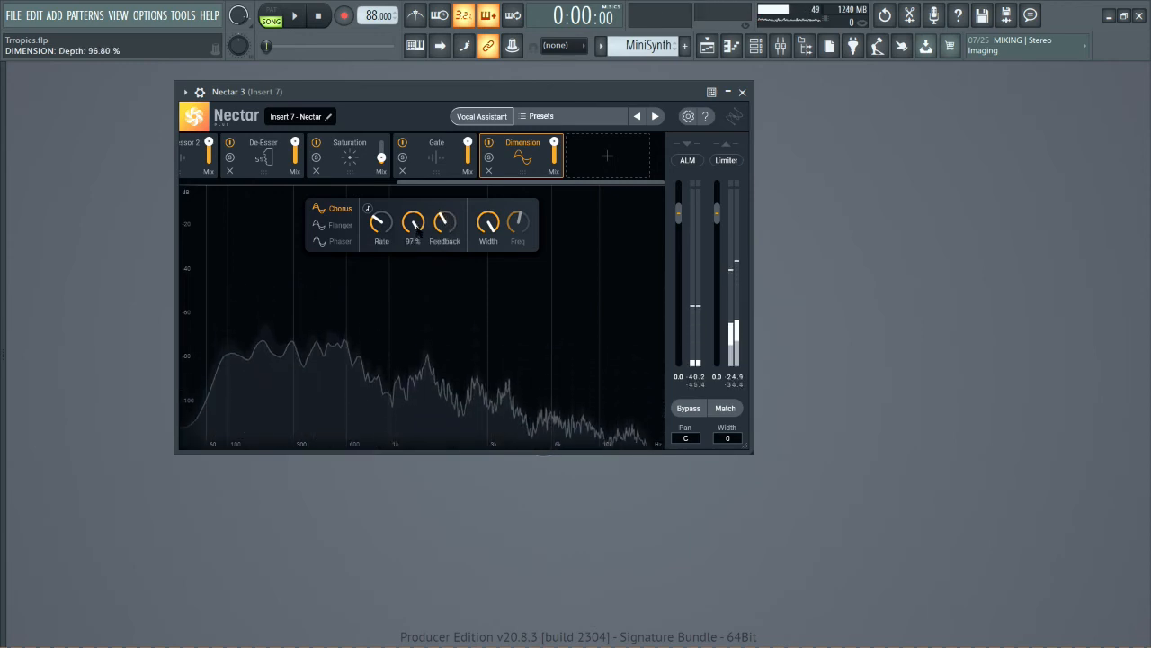
{"action": "left_click_drag", "start_coordinate": [419, 226], "coordinate": [419, 270]}
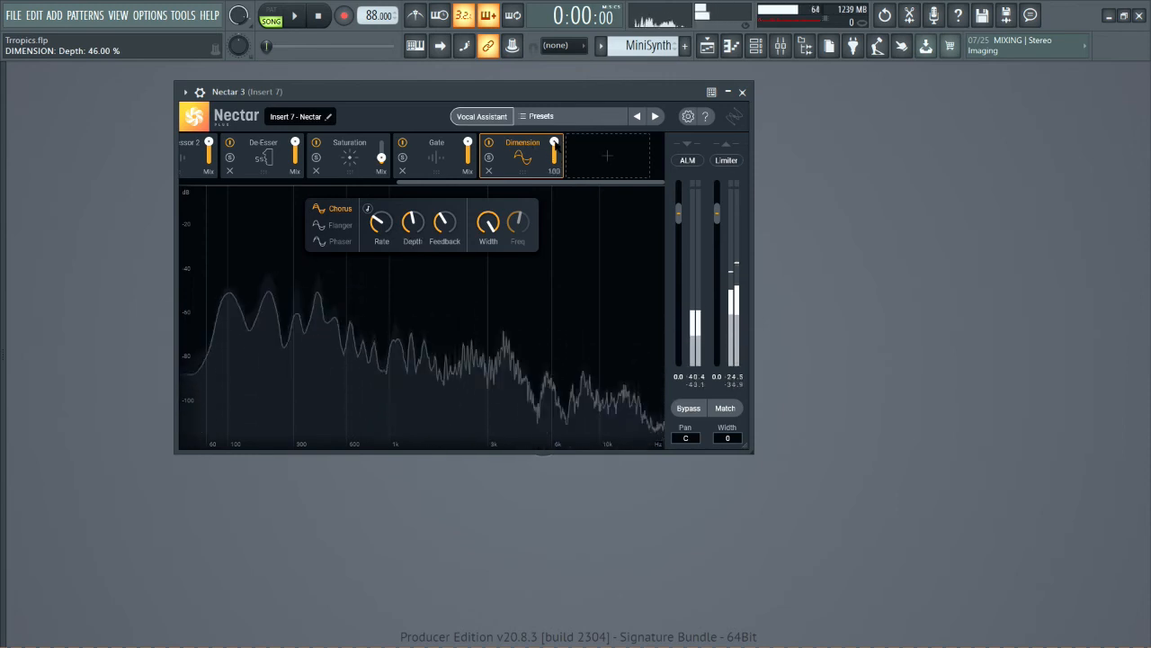
Set the Dimension module's wet mix to 42.60 % and compare the vocal with and without the module, leaving it bypassed
{"action": "left_click_drag", "start_coordinate": [554, 144], "coordinate": [554, 153]}
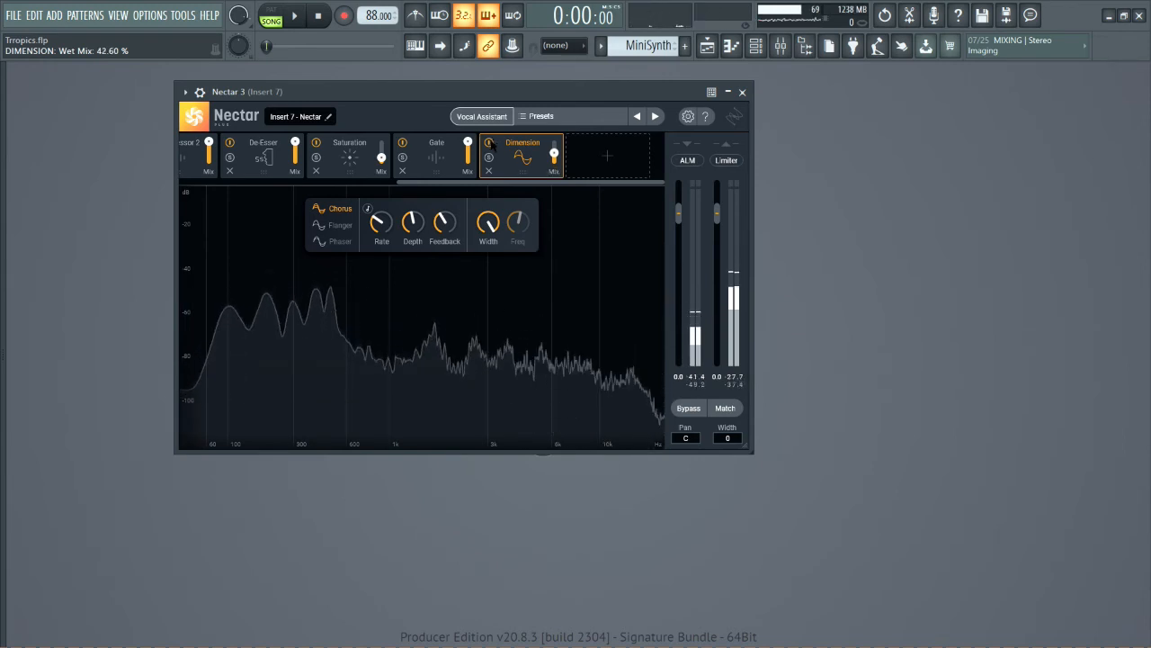
{"action": "left_click", "coordinate": [489, 143]}
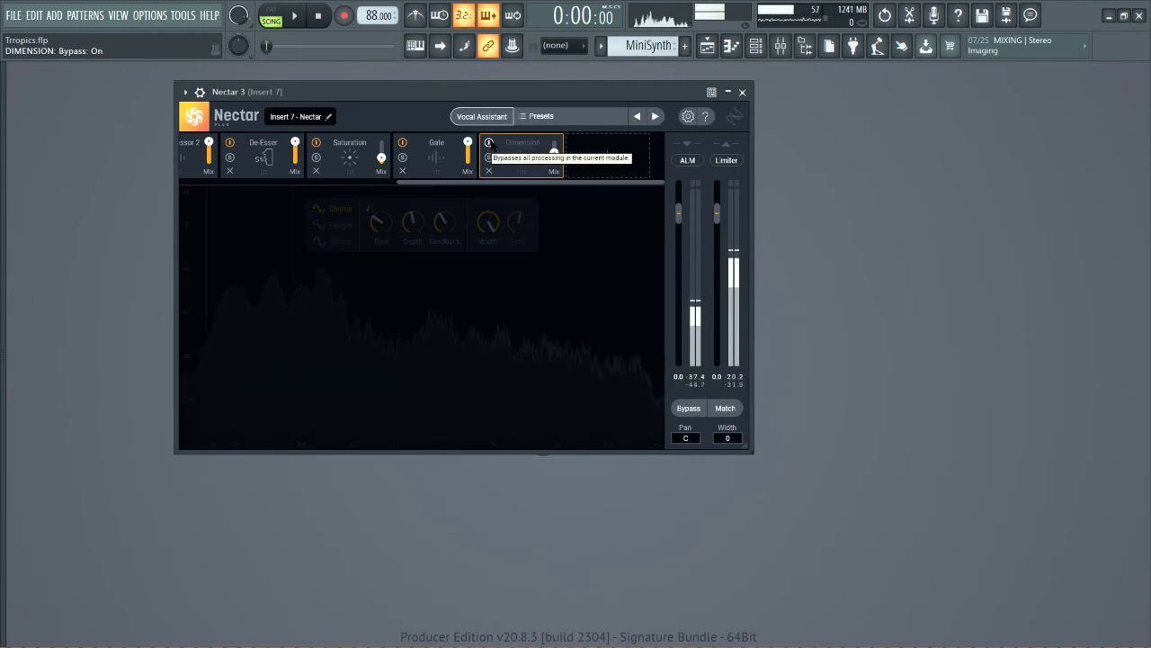
{"action": "left_click", "coordinate": [490, 143]}
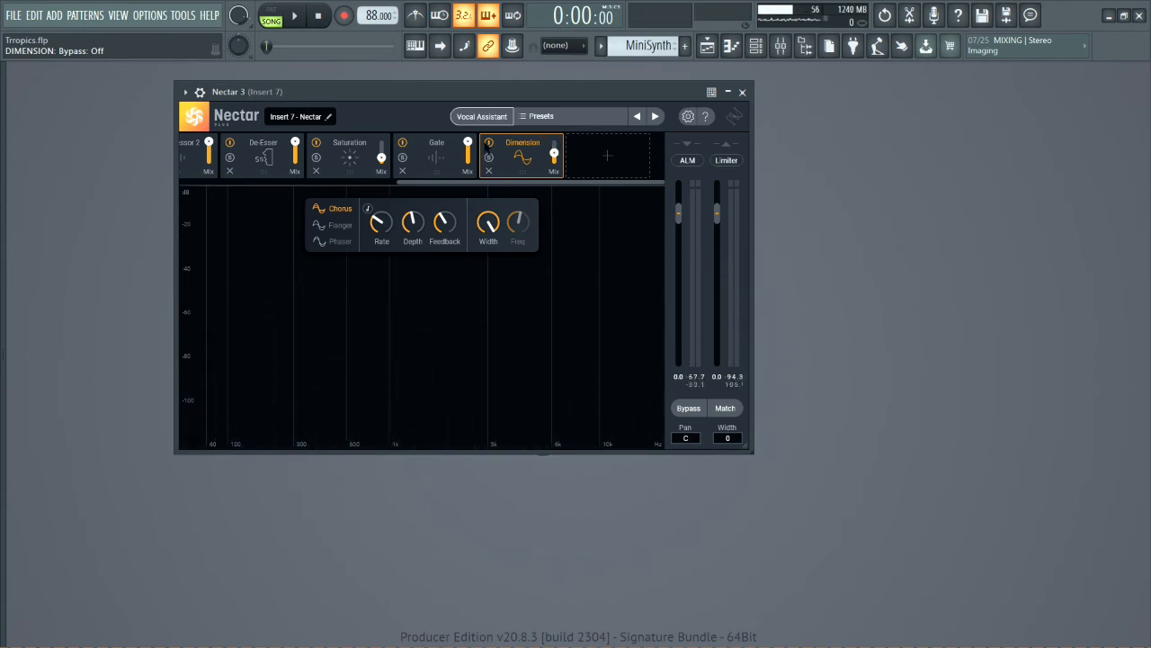
{"action": "left_click", "coordinate": [488, 142]}
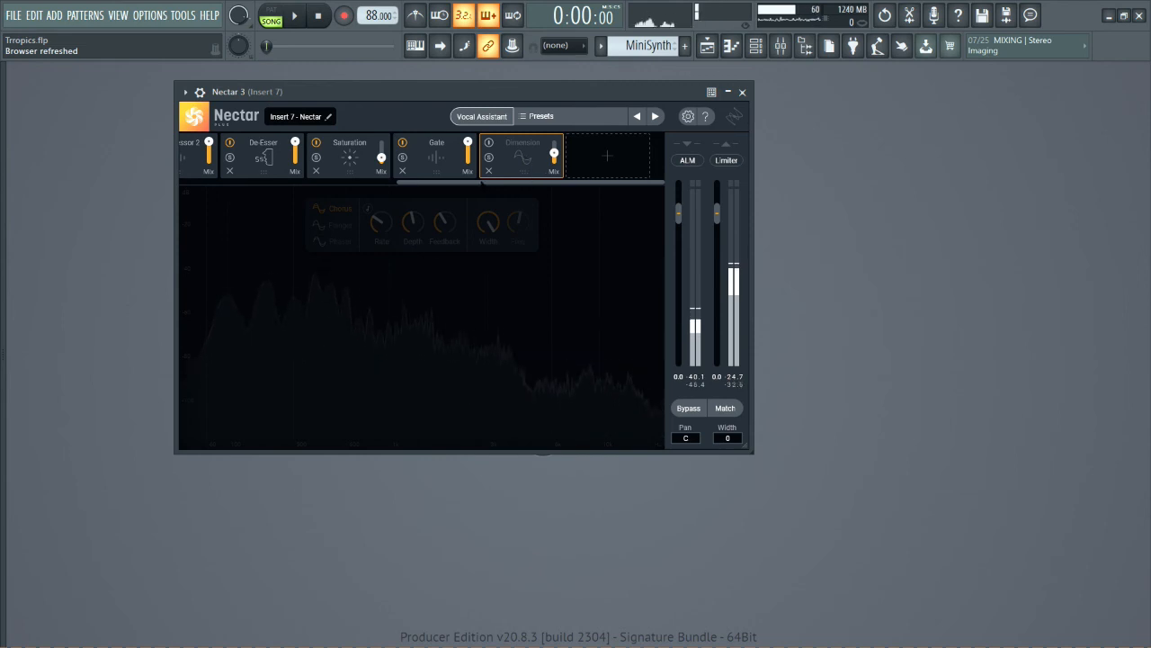
Display the EQ 1 module's curve near the start of Nectar's effect chain
{"action": "scroll", "coordinate": [308, 154], "scroll_direction": "up", "scroll_amount": 5}
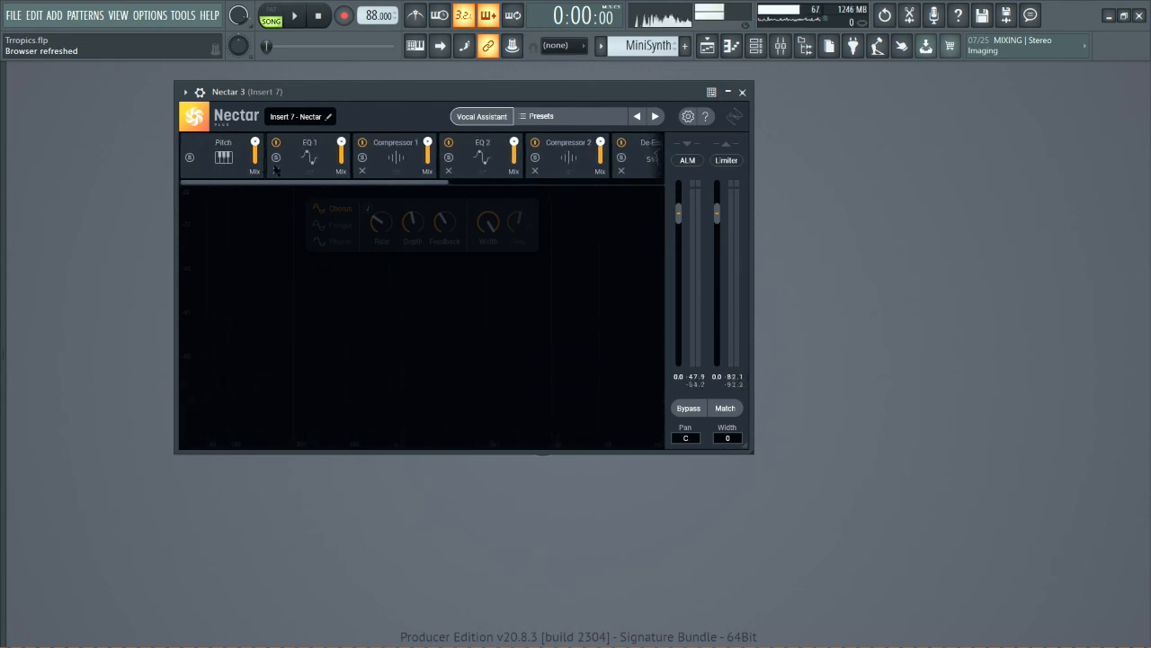
{"action": "left_click", "coordinate": [308, 155]}
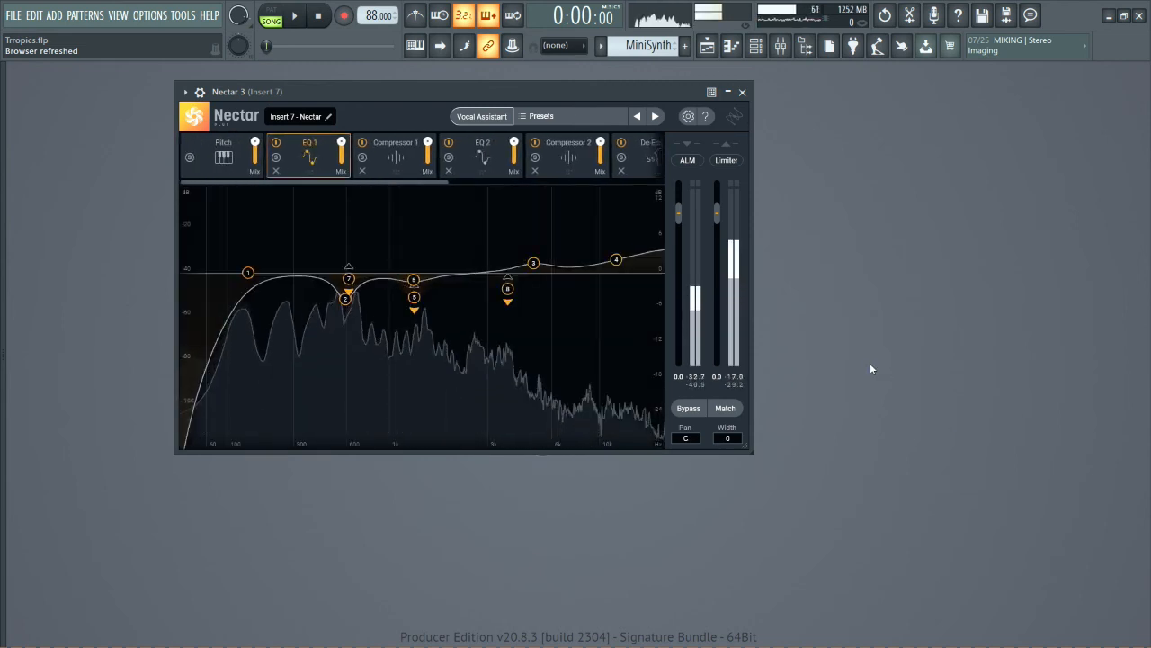